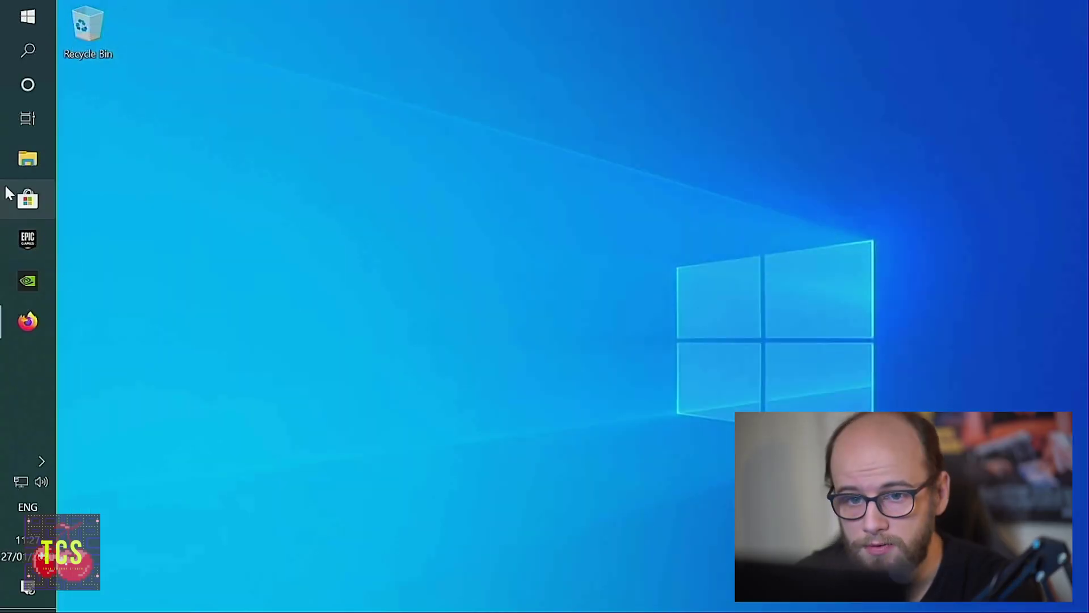
- Create a folder named Emulators in the Documents folder using File Explorer
left_click(23, 156)
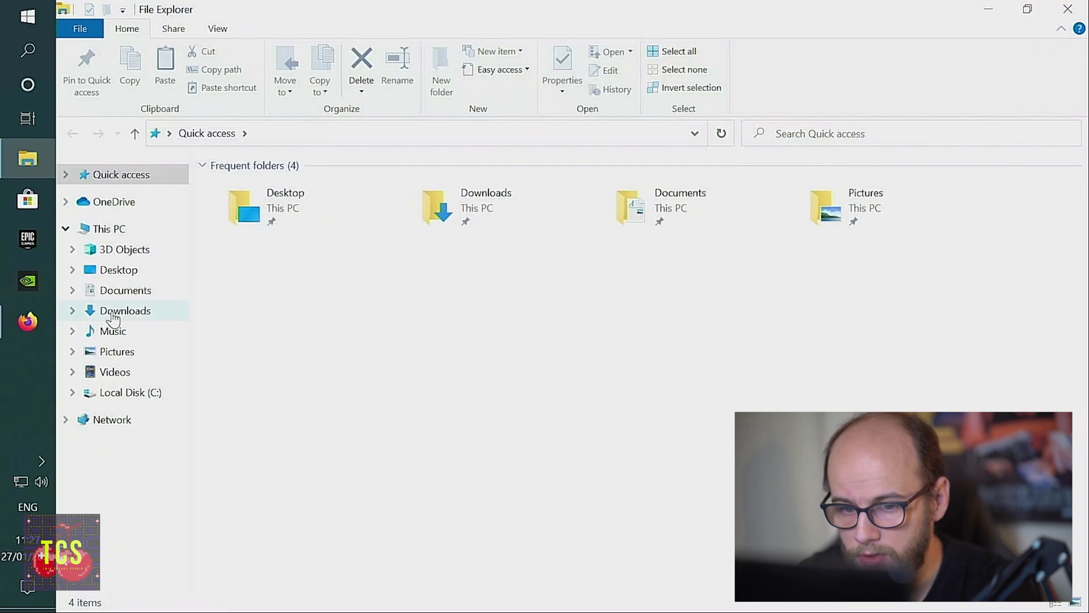
left_click(123, 290)
right_click(219, 272)
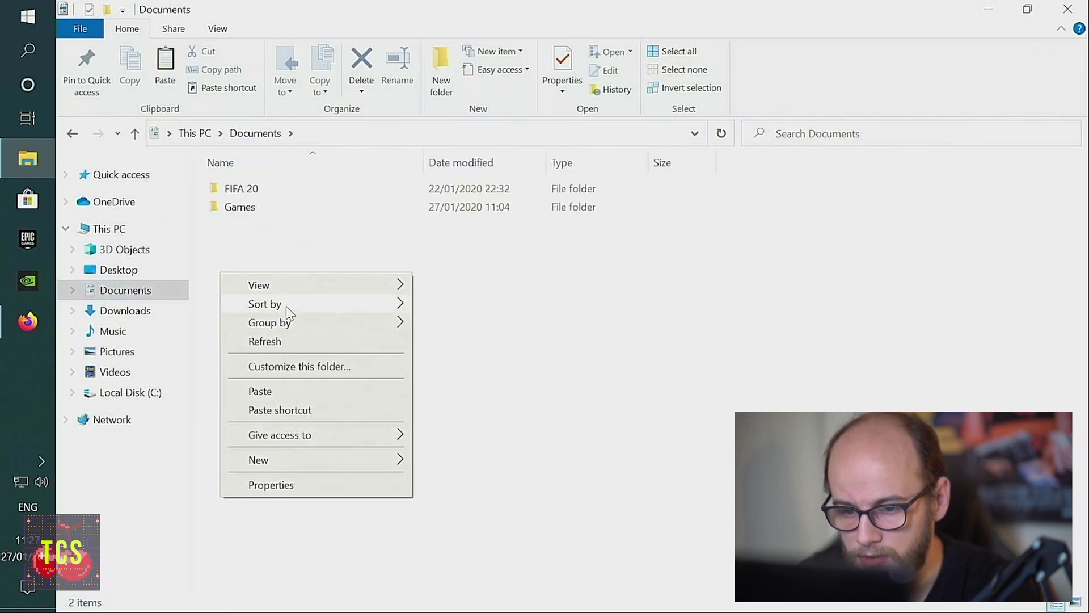
mouse_move(395, 472)
left_click(454, 462)
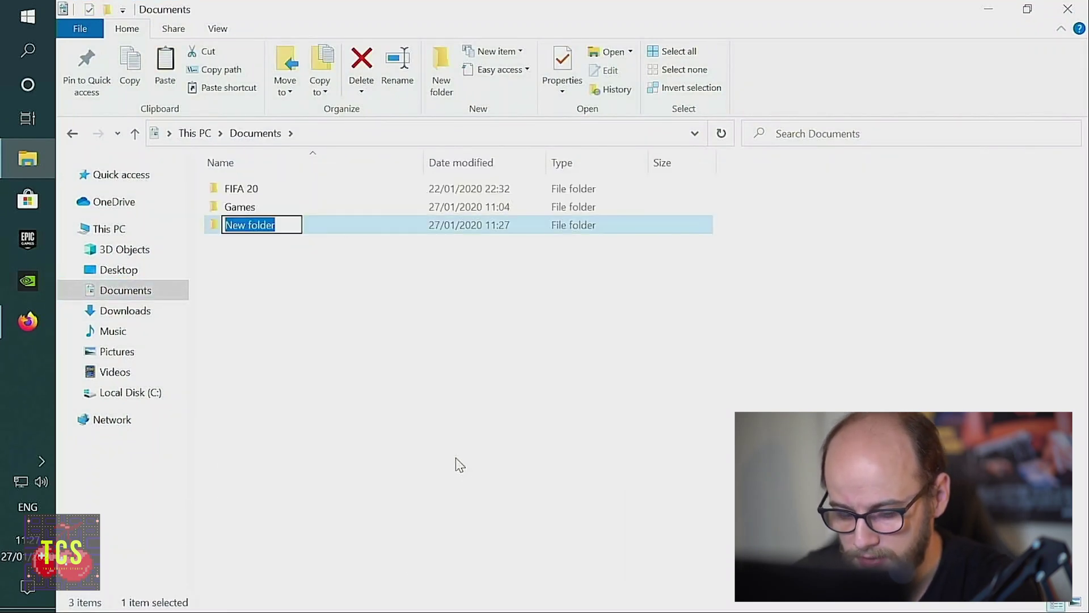
type("Emulator")
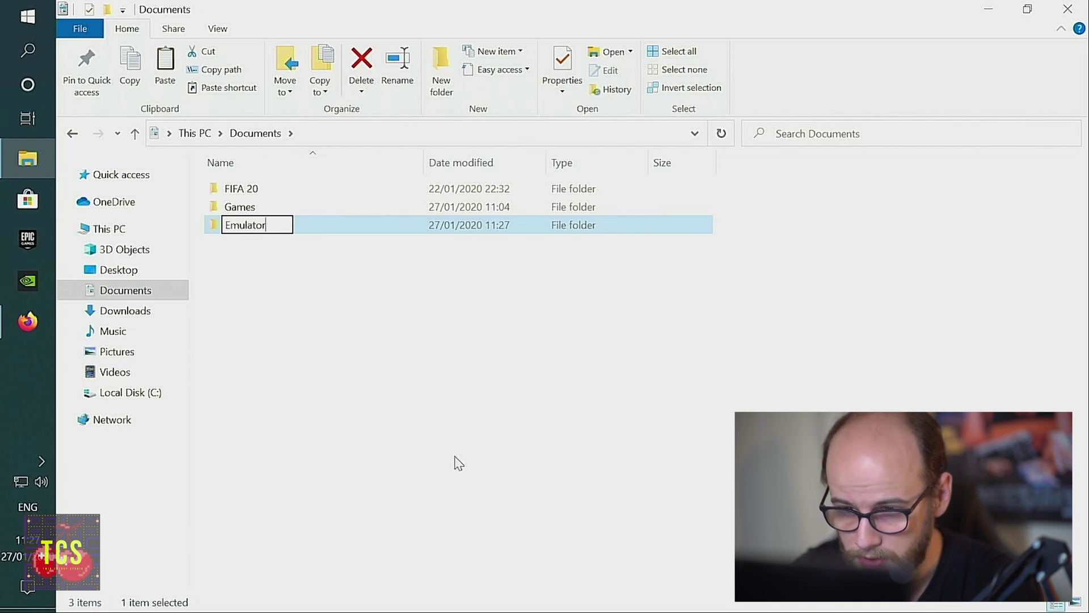
type("s")
key("Return")
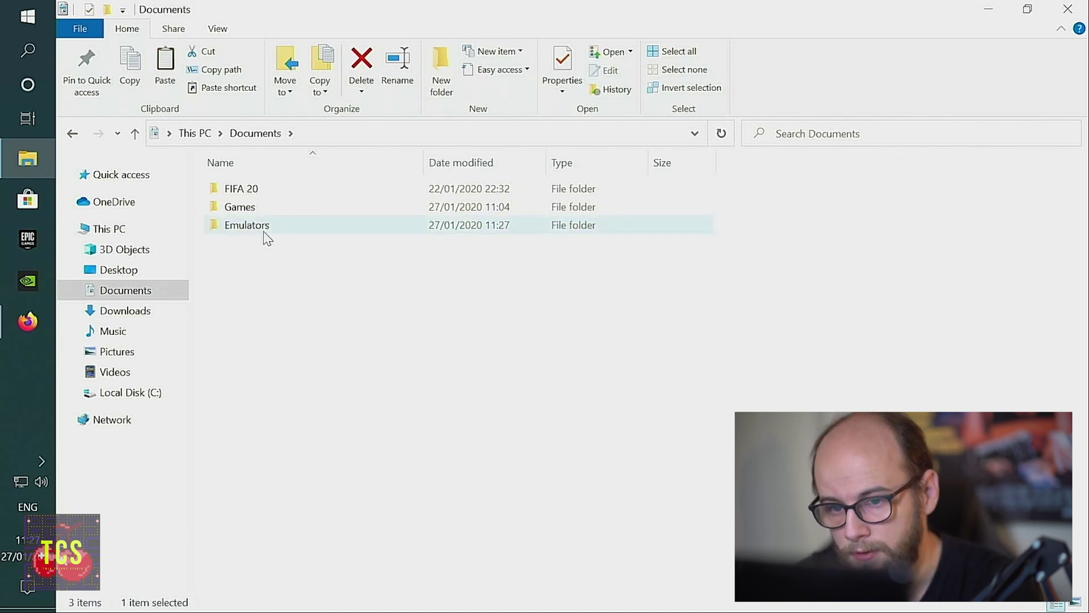
- Create a folder named Dolphin inside the Emulators folder and open it
double_click(265, 229)
right_click(264, 217)
mouse_move(348, 419)
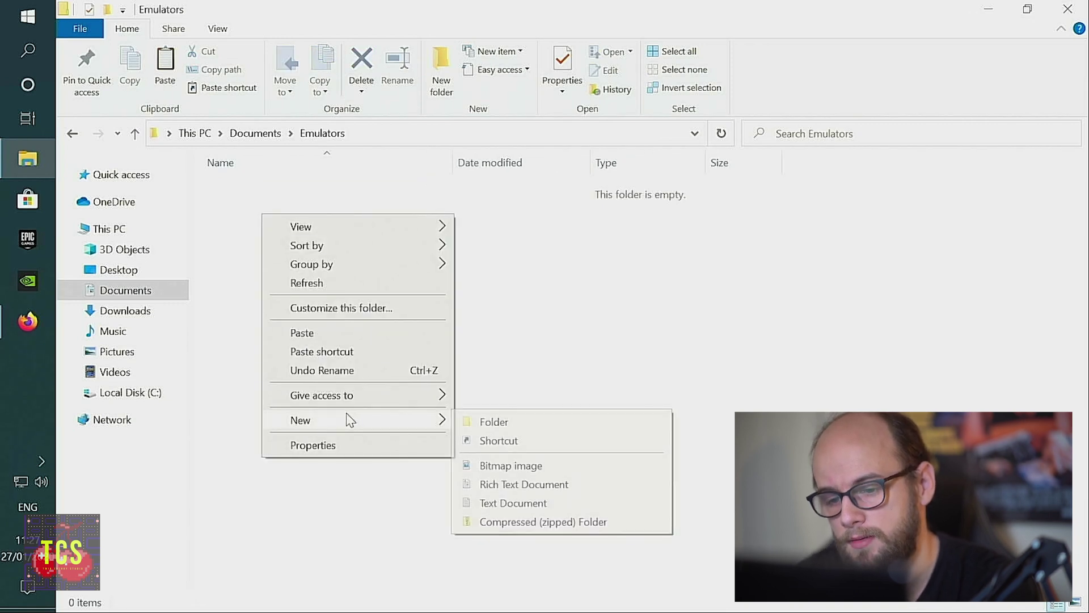
left_click(501, 420)
type("Dolphin")
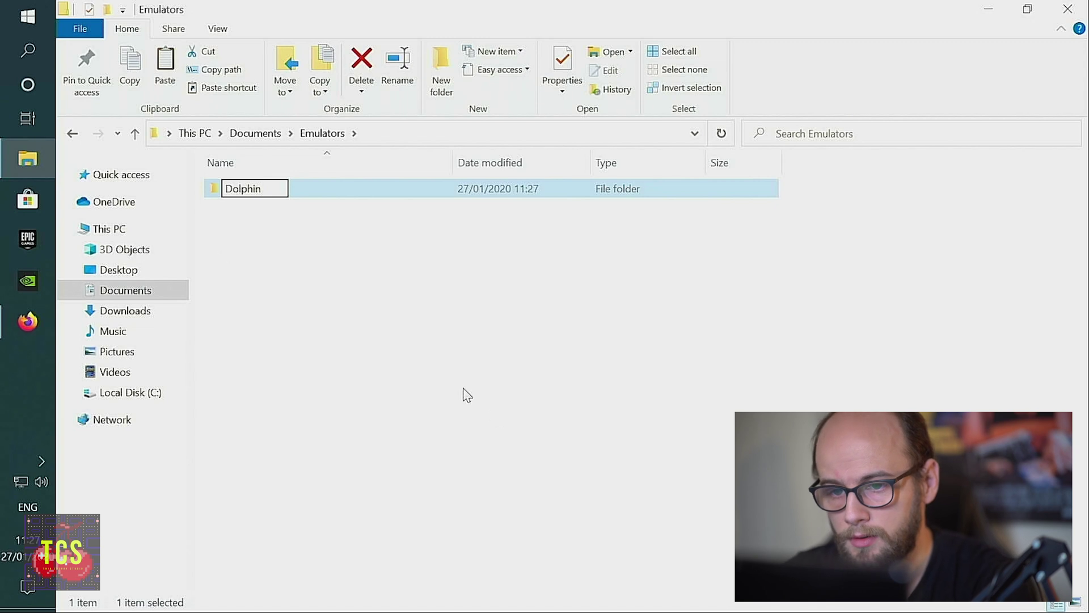
left_click(227, 241)
double_click(240, 196)
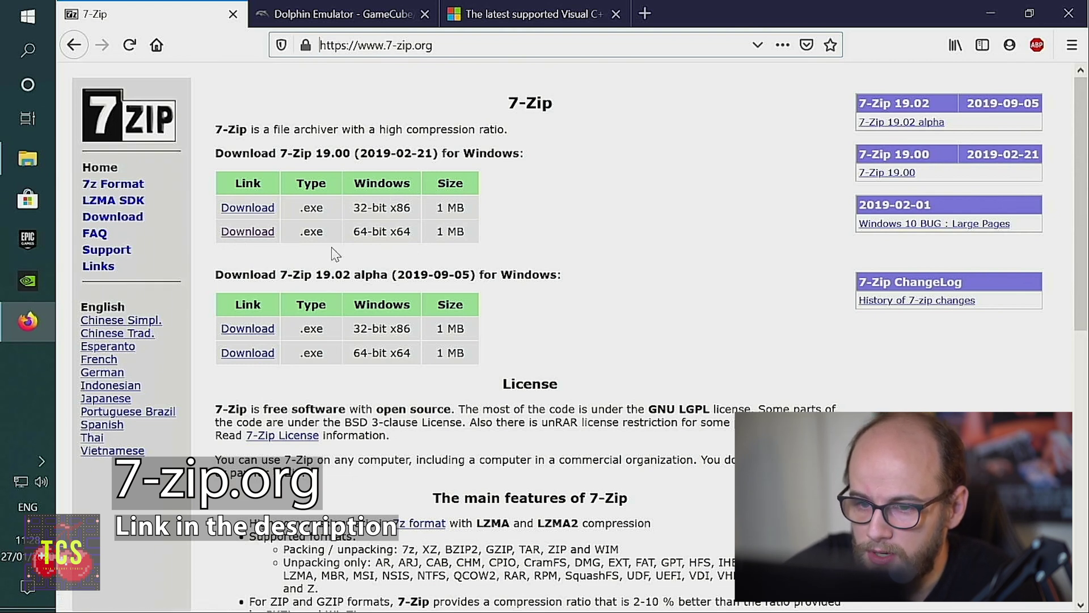
- Download the 64-bit 7-Zip 19.00 installer from 7-zip.org and install it to C:\Program Files\7-Zip\
left_click(250, 232)
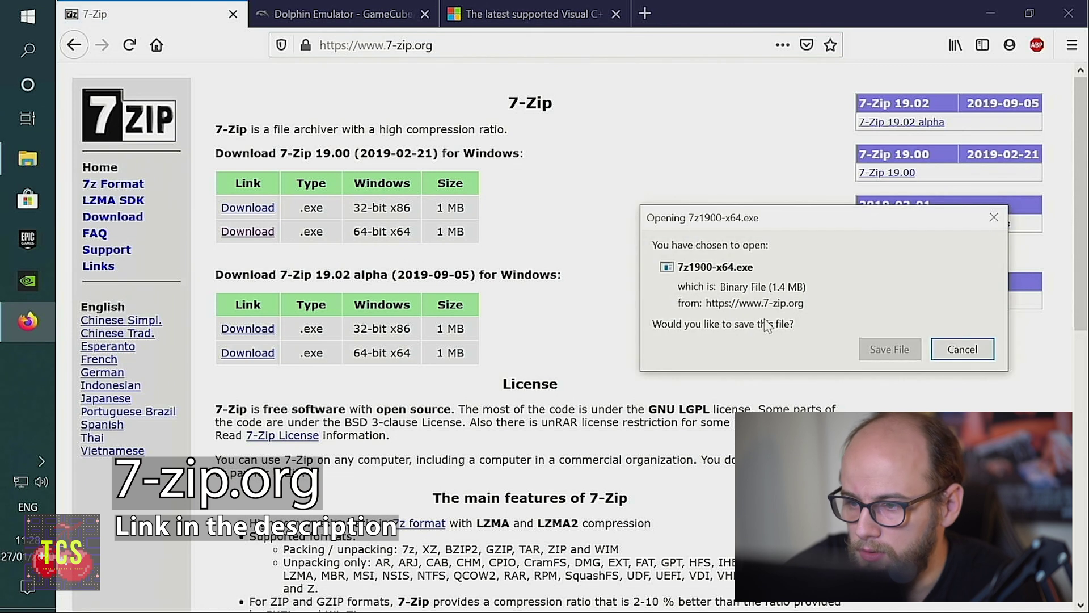
left_click(915, 348)
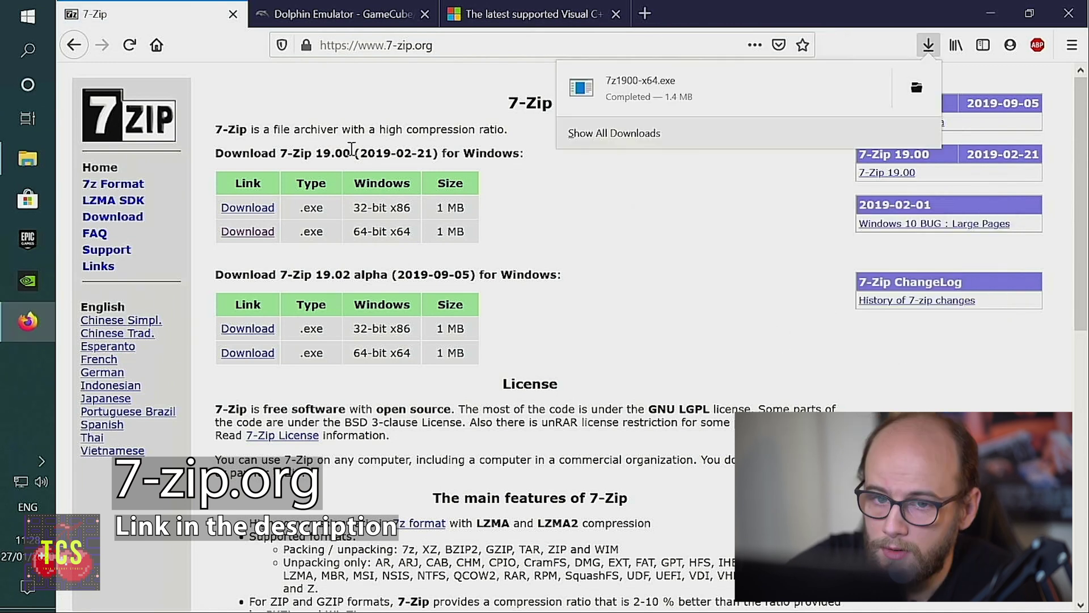
left_click(27, 160)
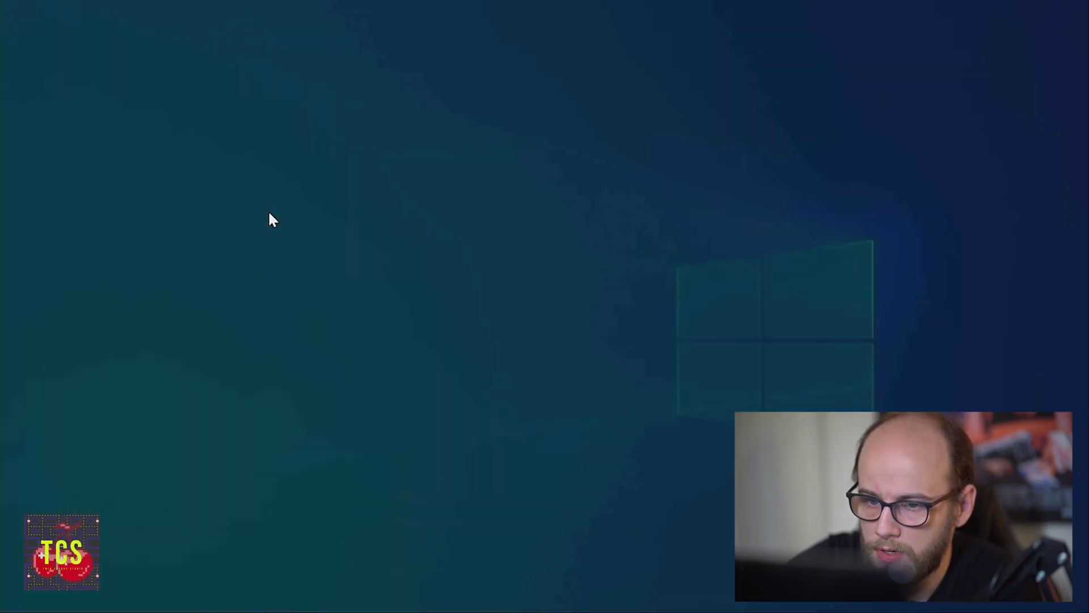
left_click(511, 423)
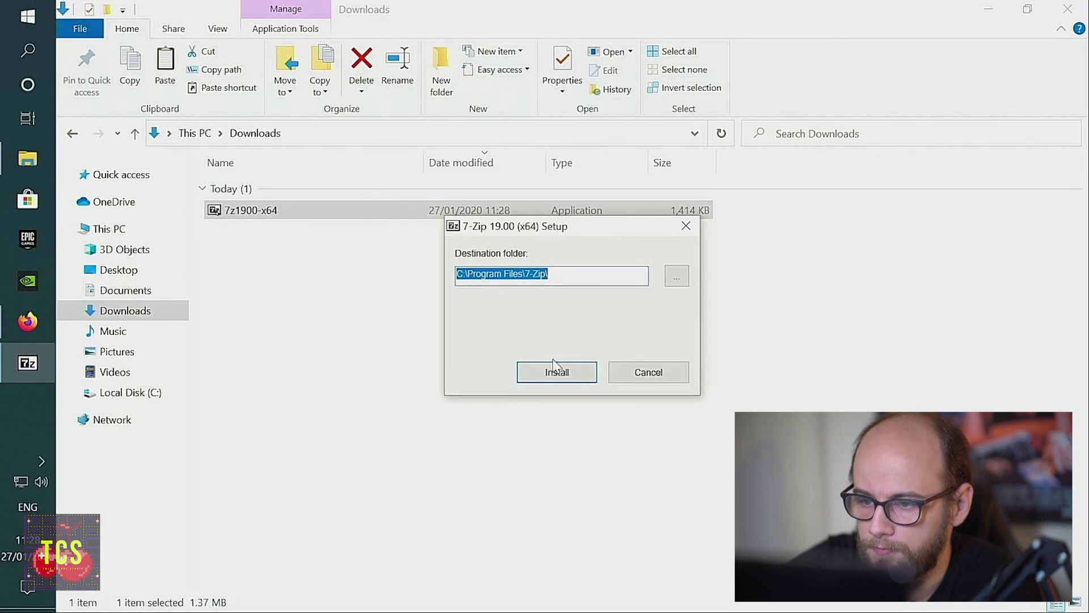
left_click(557, 373)
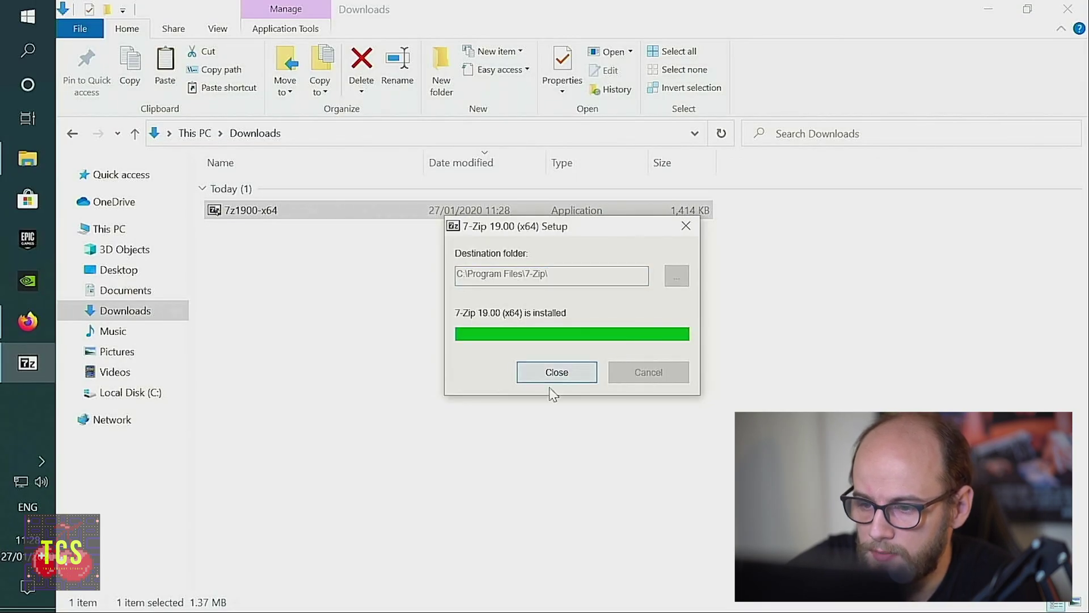
left_click(554, 375)
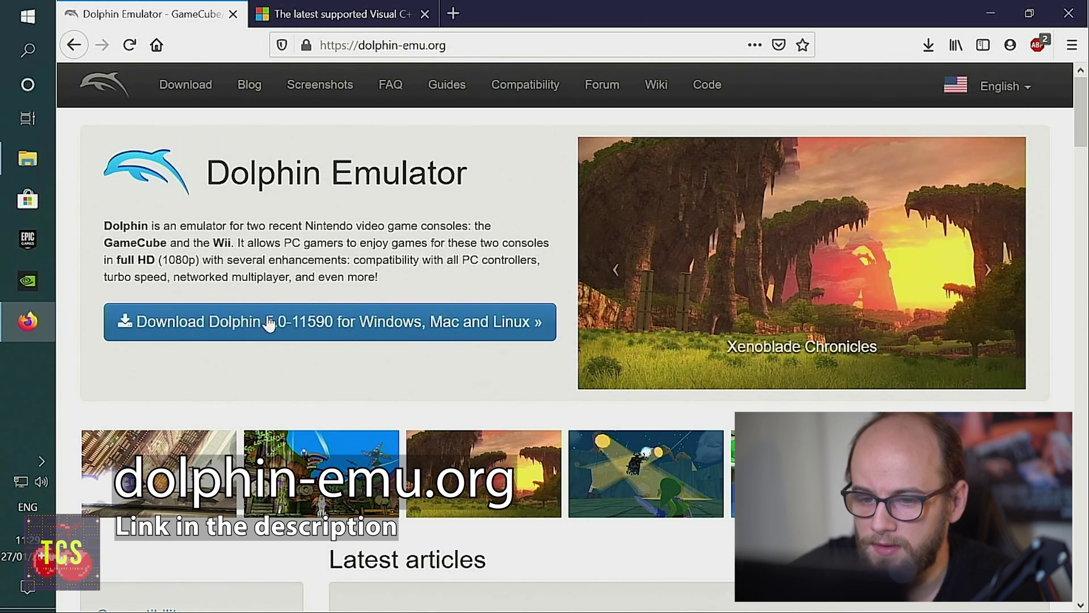
- Download the Windows x64 build of Dolphin development version 5.0-11590 from dolphin-emu.org and save the file
left_click(182, 87)
scroll(293, 222, "down", 5)
scroll(294, 222, "down", 7)
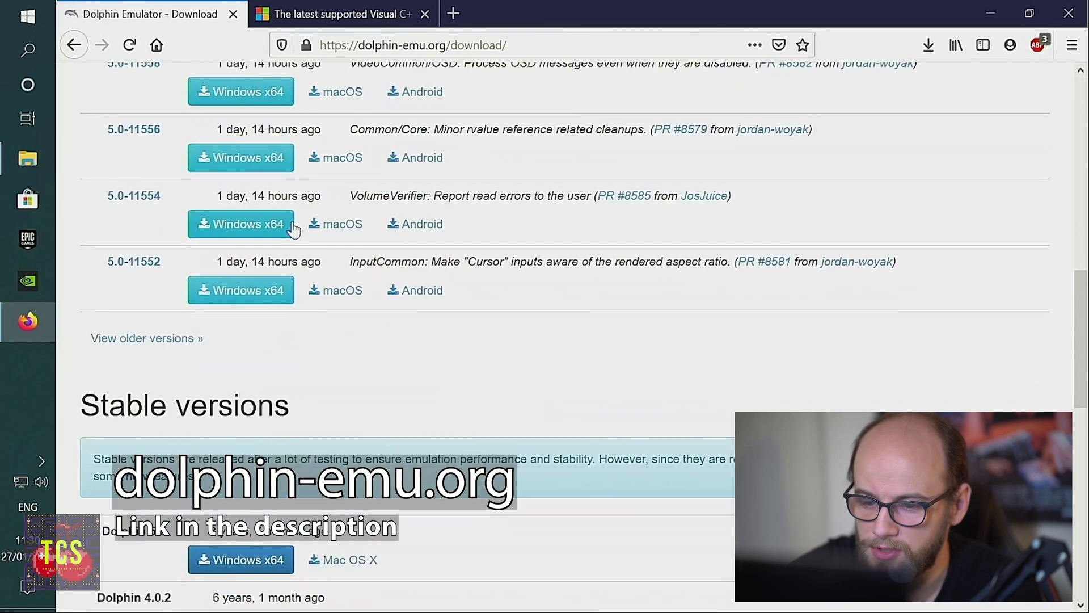
scroll(297, 285, "up", 3)
scroll(303, 288, "up", 10)
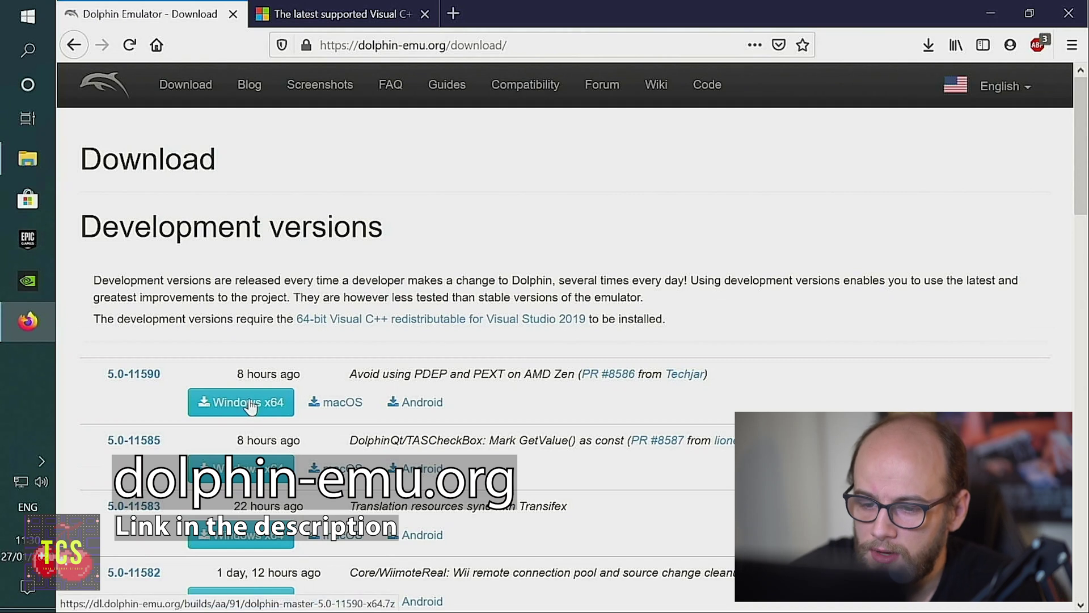
left_click(227, 401)
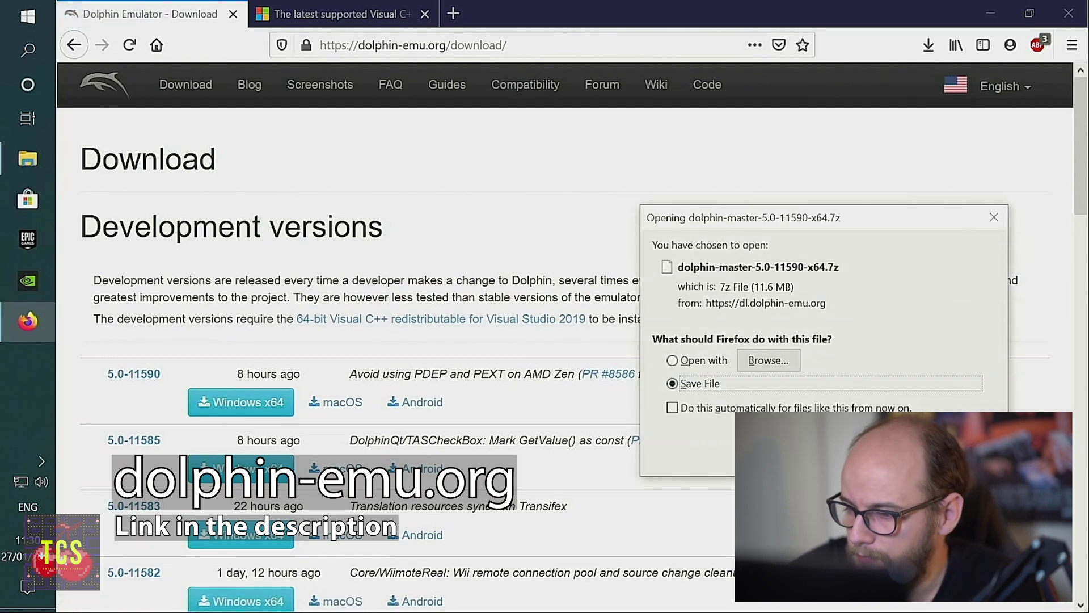
key("Return")
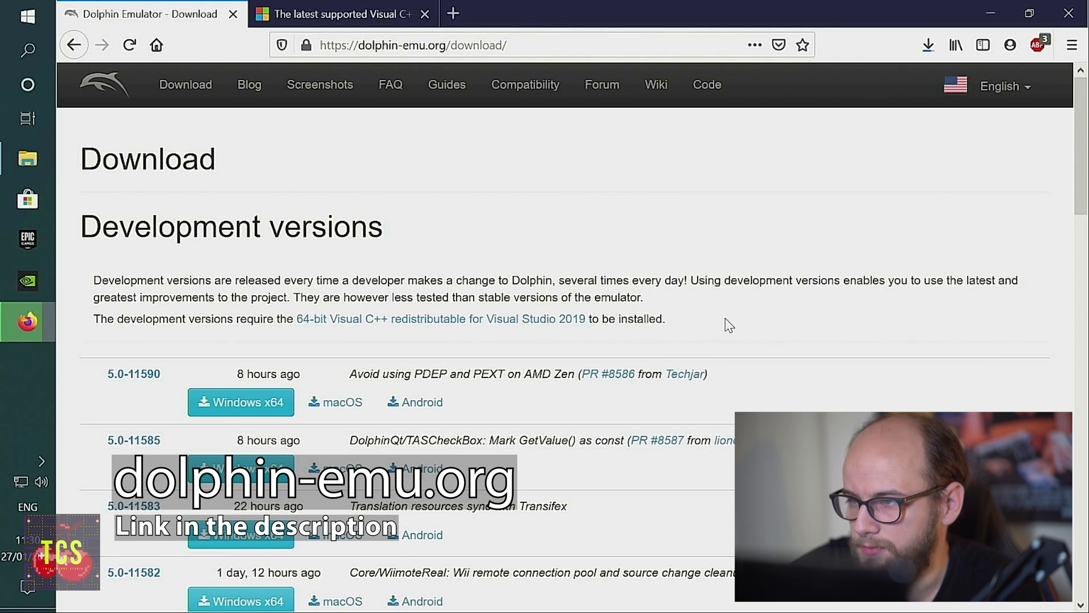
- Move dolphin-master-5.0-11590-x64.7z from Downloads into the Dolphin folder under Documents > Emulators, and open that folder
left_click(27, 158)
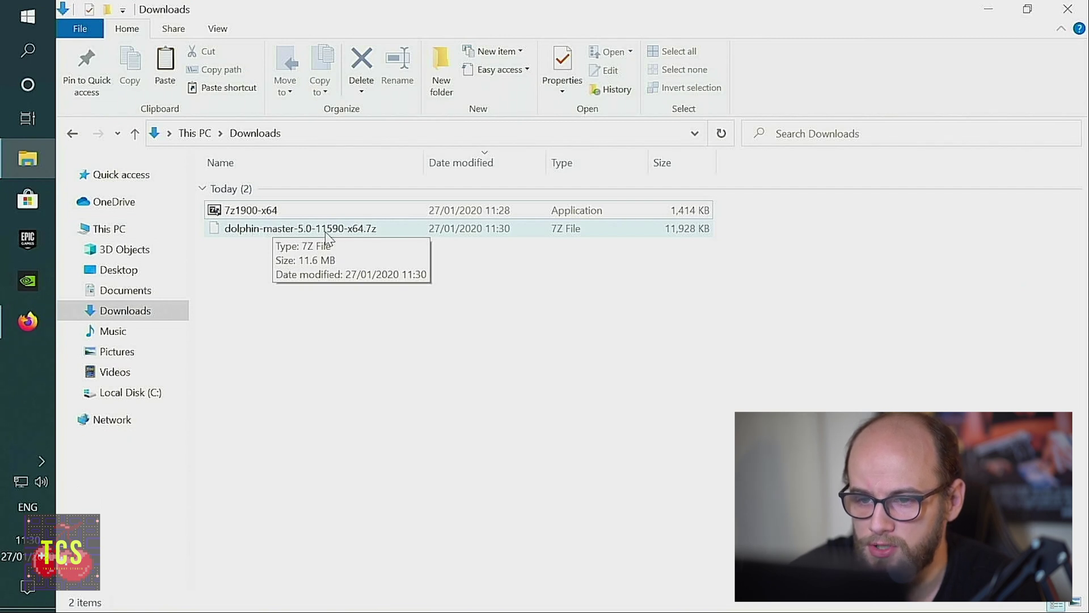
right_click(286, 230)
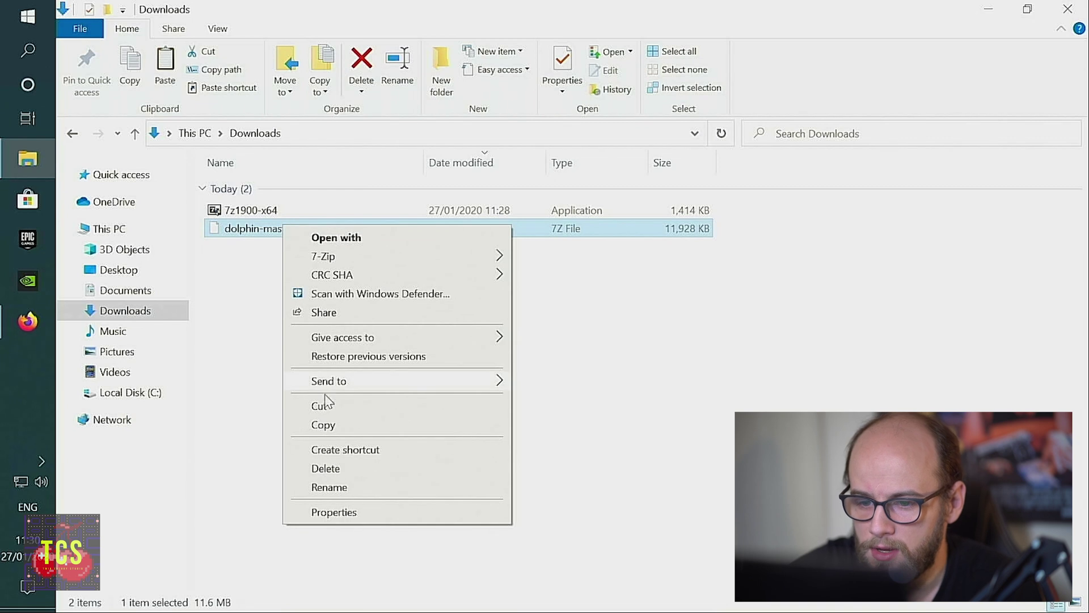
left_click(265, 355)
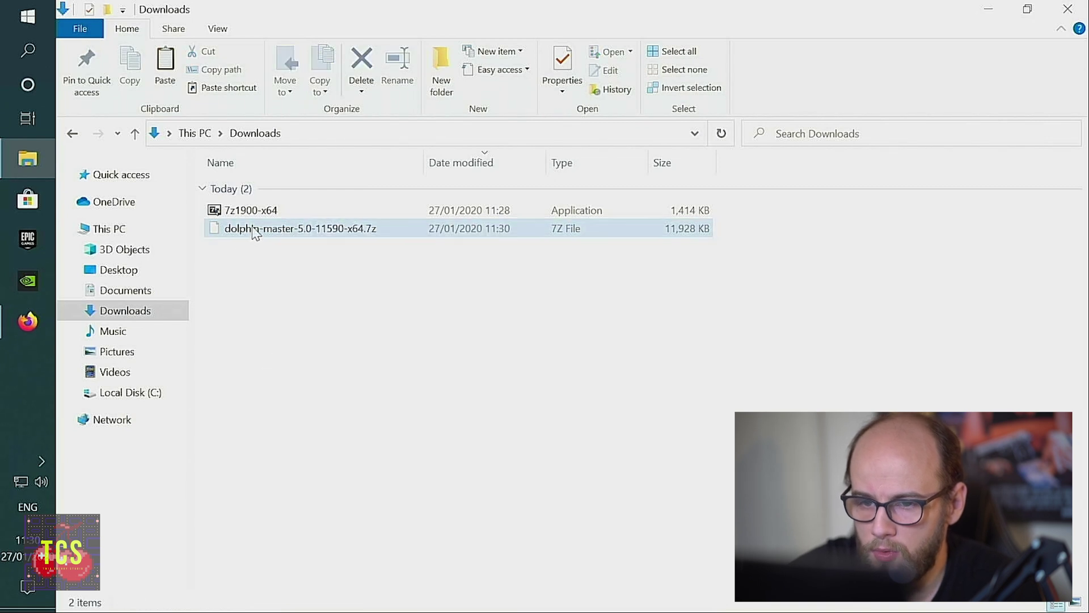
left_click_drag(254, 229, 147, 290)
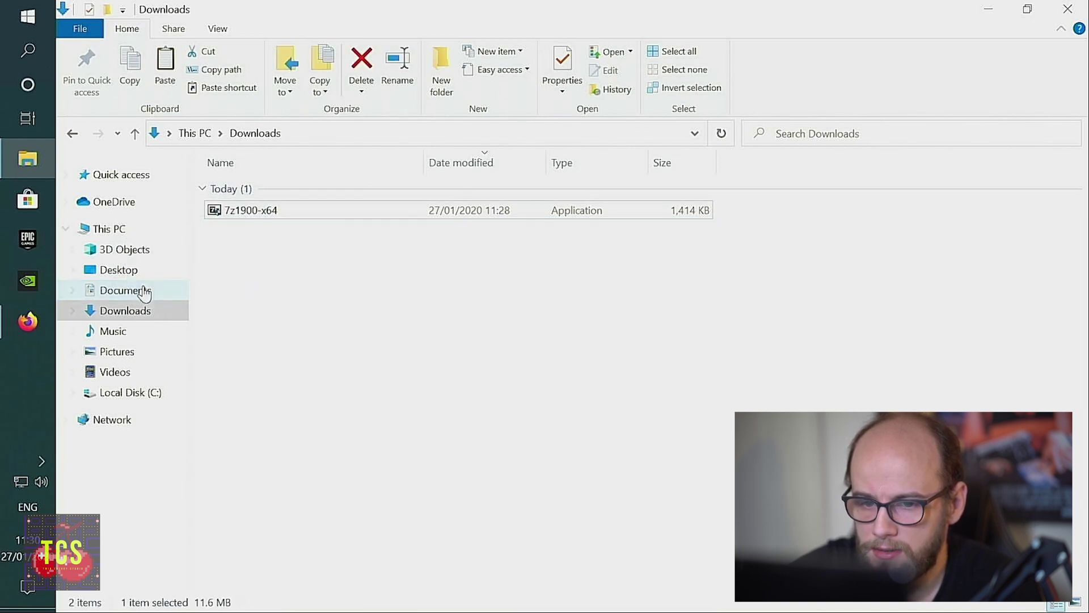
left_click(149, 289)
left_click_drag(233, 243, 257, 195)
double_click(254, 196)
double_click(258, 189)
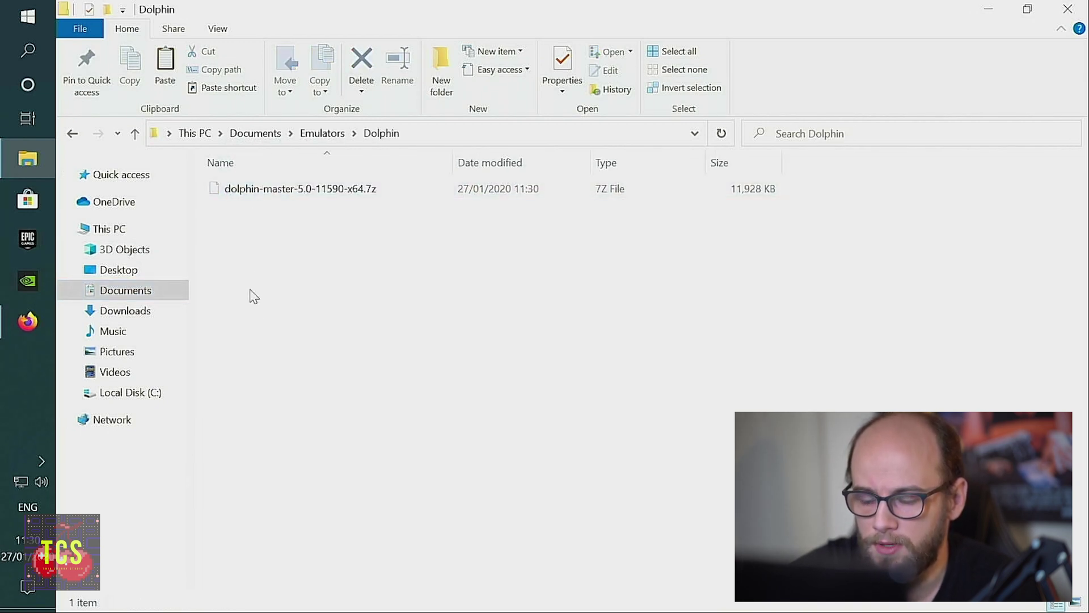
- Extract dolphin-master-5.0-11590-x64.7z directly into the current folder with 7-Zip and delete the archive
left_click(277, 189)
right_click(277, 187)
mouse_move(328, 220)
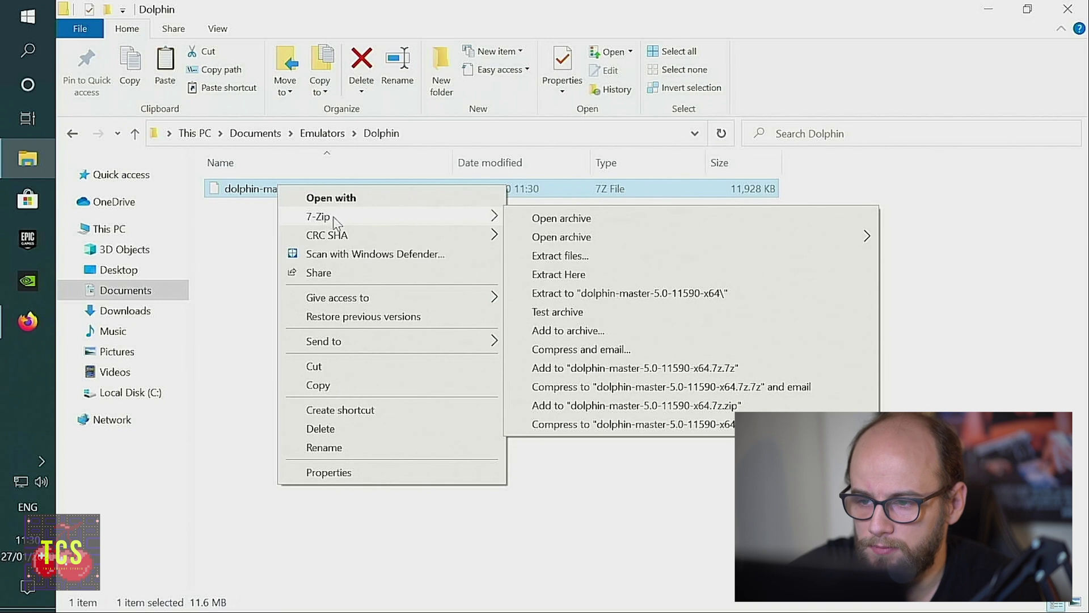
left_click(593, 280)
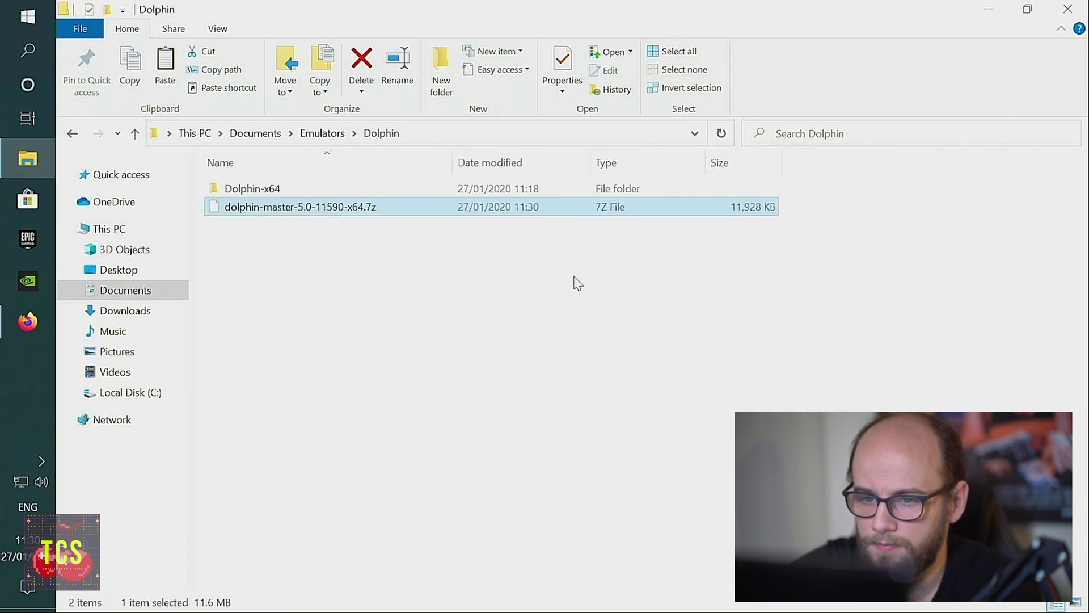
right_click(318, 211)
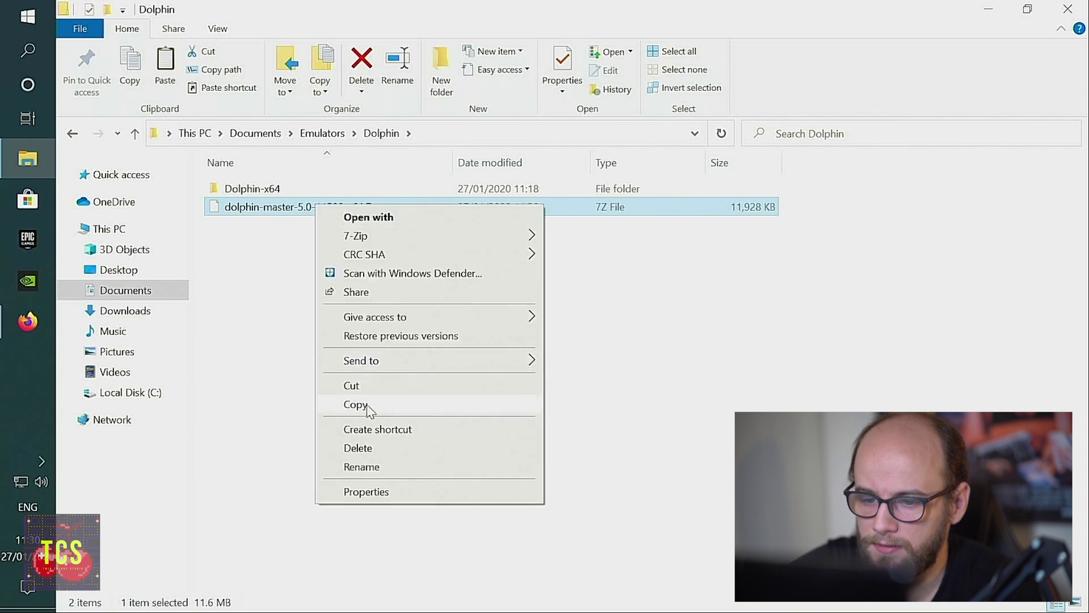
left_click(370, 448)
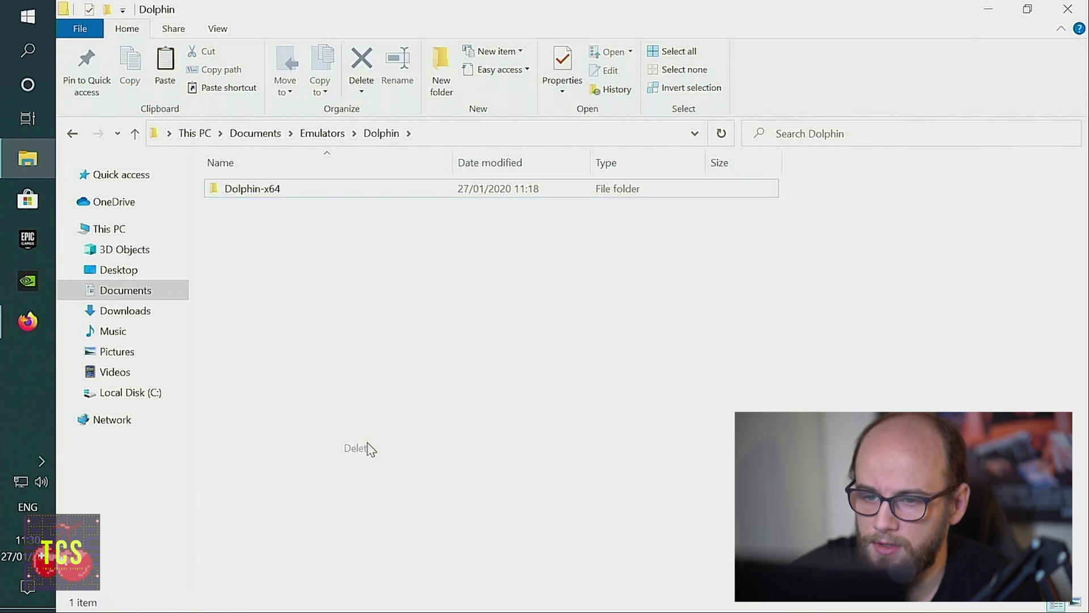
- Try to launch the Dolphin application from the extracted Dolphin-x64 folder
double_click(246, 191)
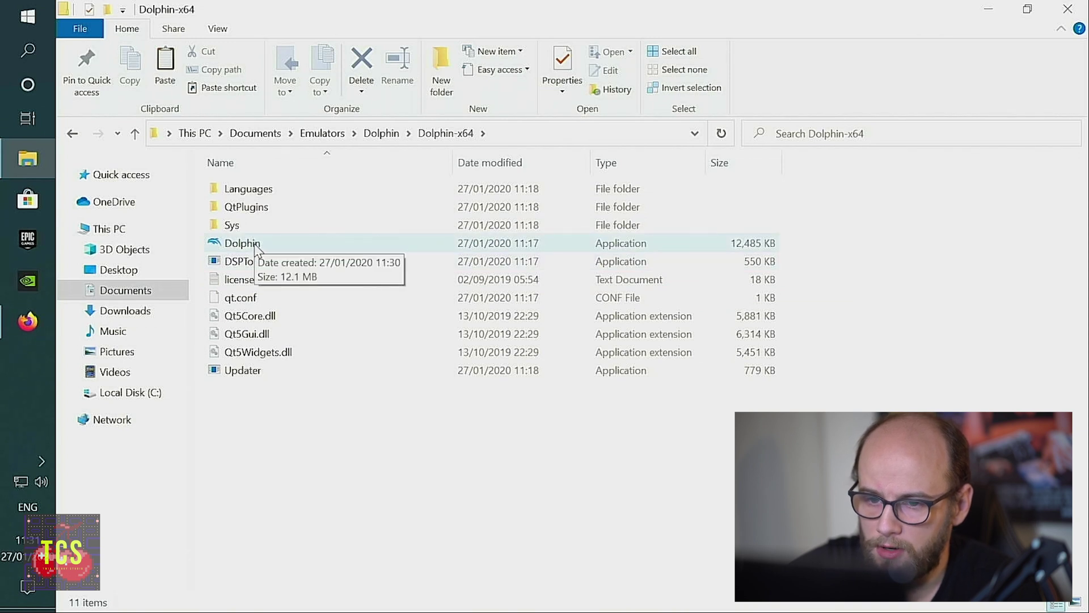
double_click(242, 242)
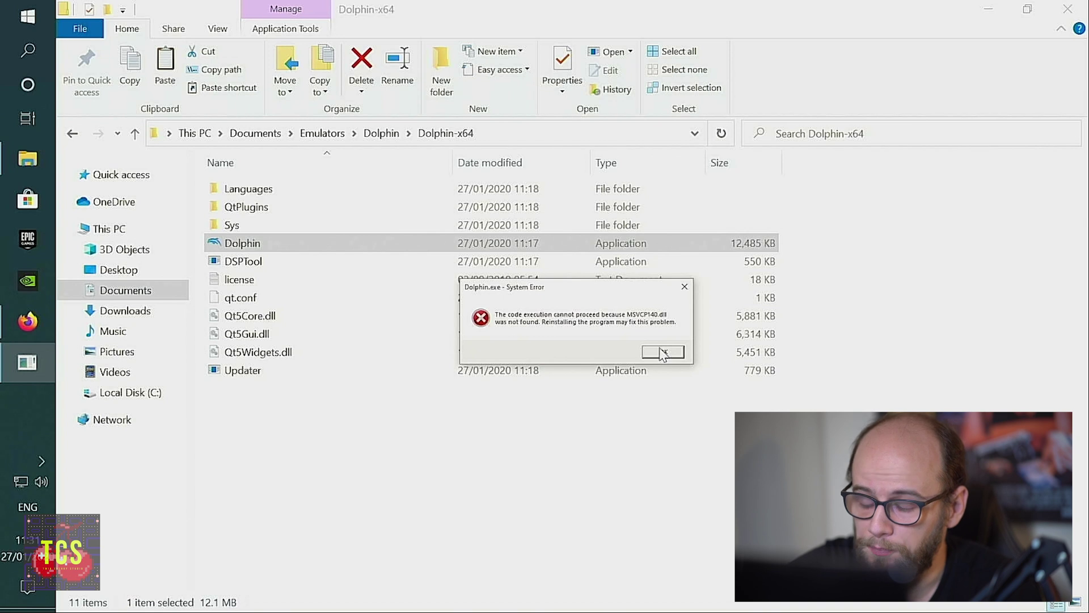
left_click(663, 353)
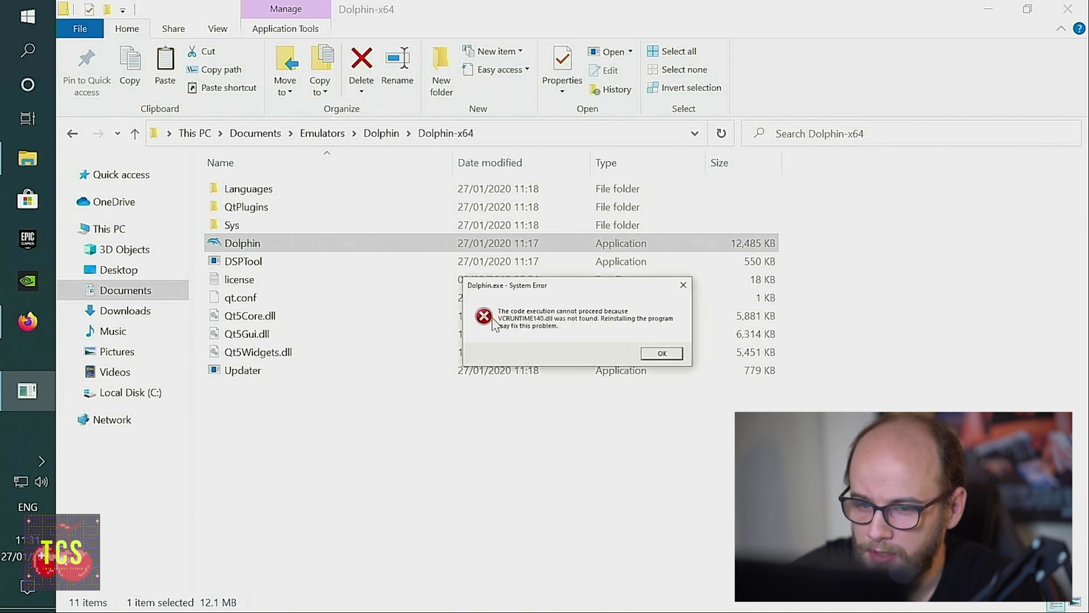
left_click(659, 353)
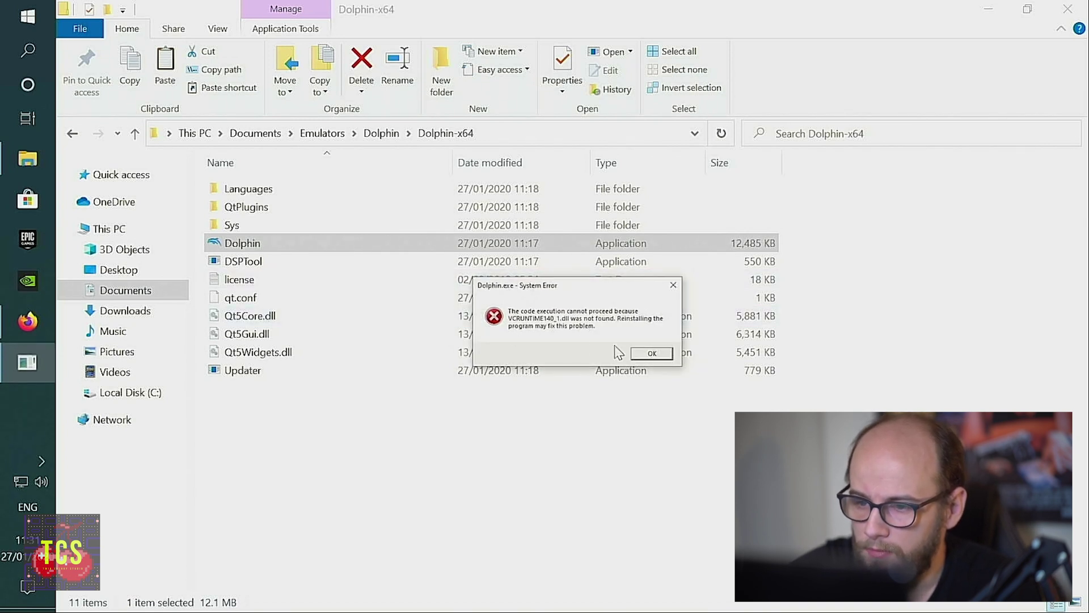
left_click(653, 353)
left_click(663, 352)
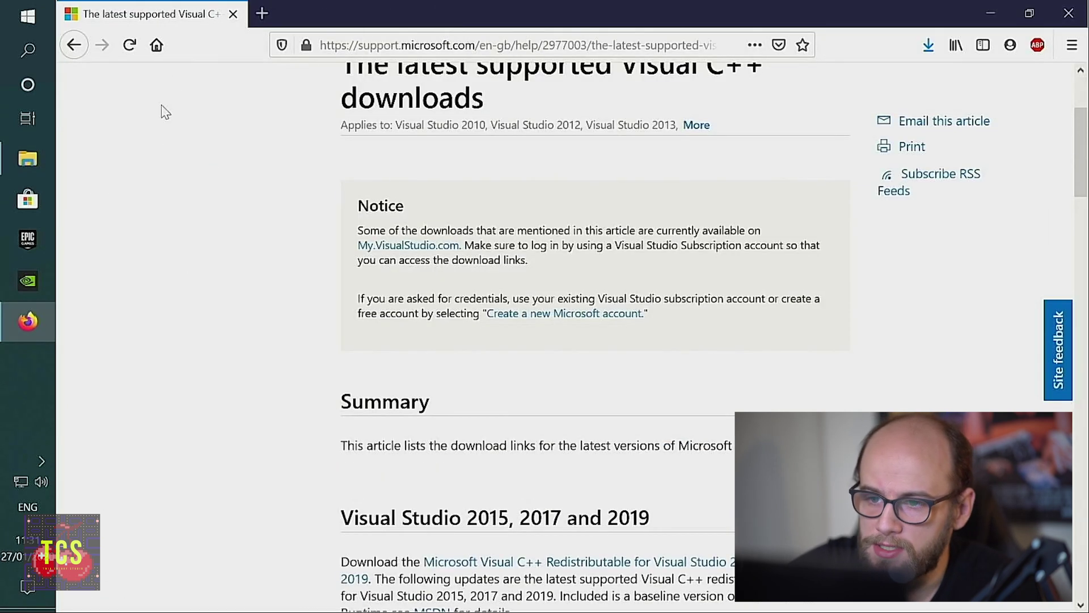
- Download vc_redist.x64.exe for Visual Studio 2015, 2017 and 2019 from the Microsoft support article and save the file
scroll(284, 182, "up", 3)
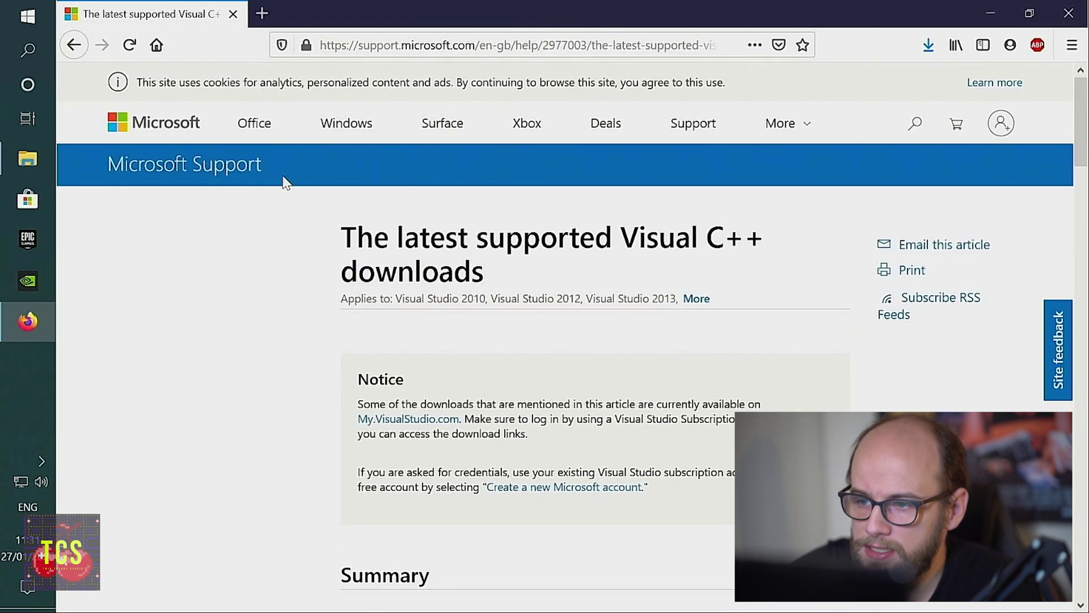
scroll(382, 207, "down", 6)
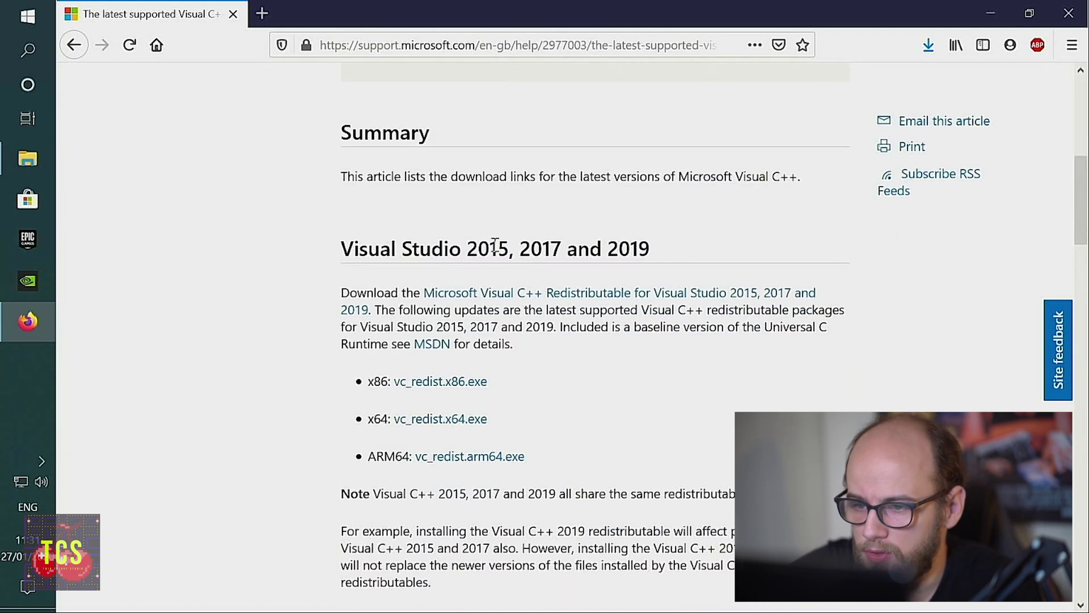
left_click_drag(469, 248, 656, 250)
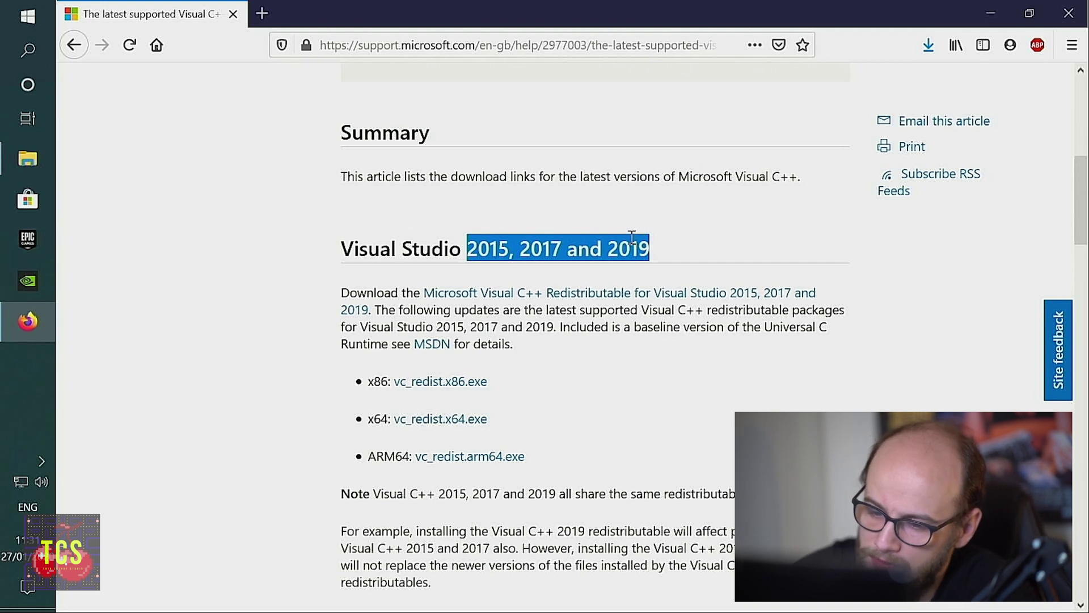
left_click_drag(518, 493, 566, 492)
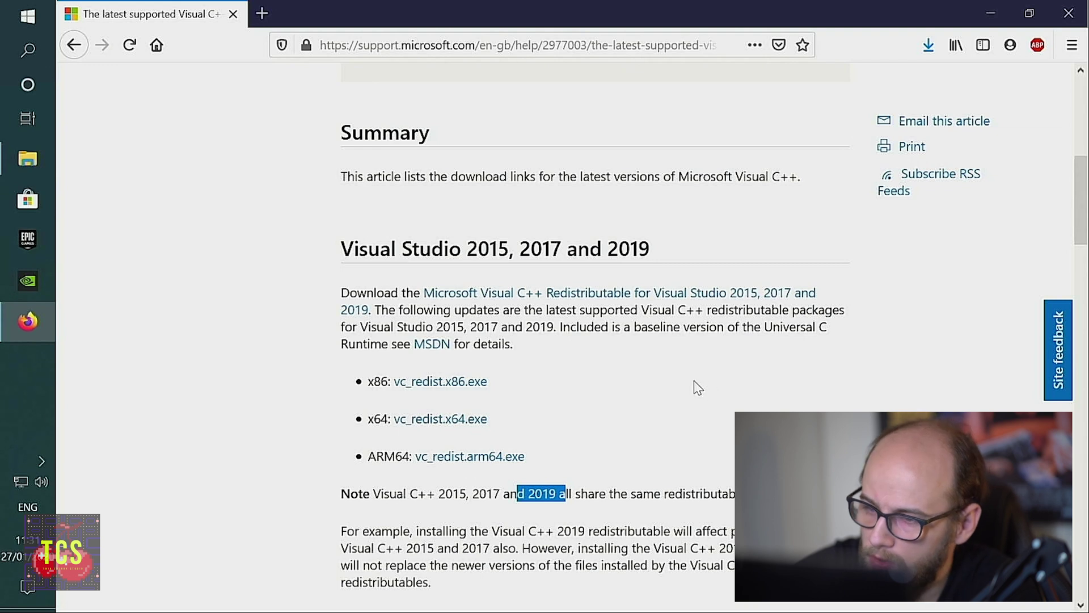
scroll(693, 384, "up", 7)
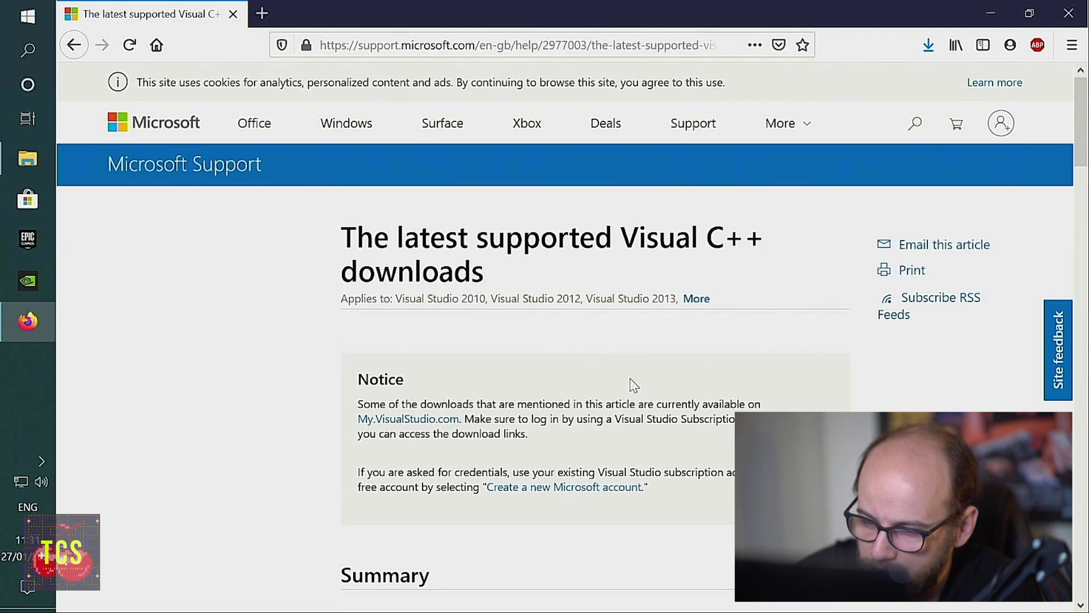
scroll(634, 385, "down", 8)
scroll(627, 382, "up", 8)
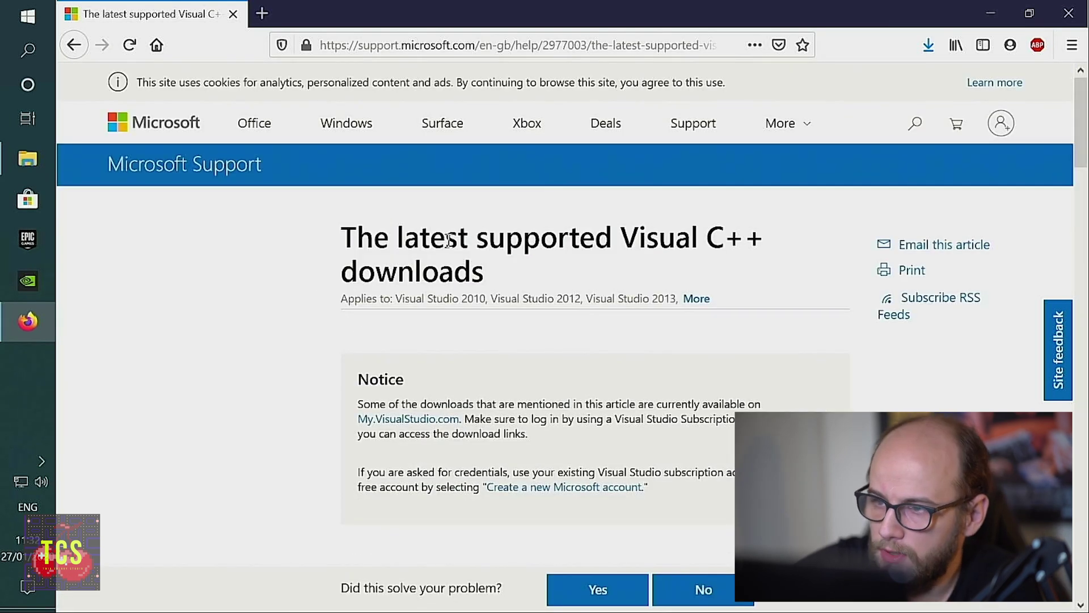
scroll(455, 227, "down", 8)
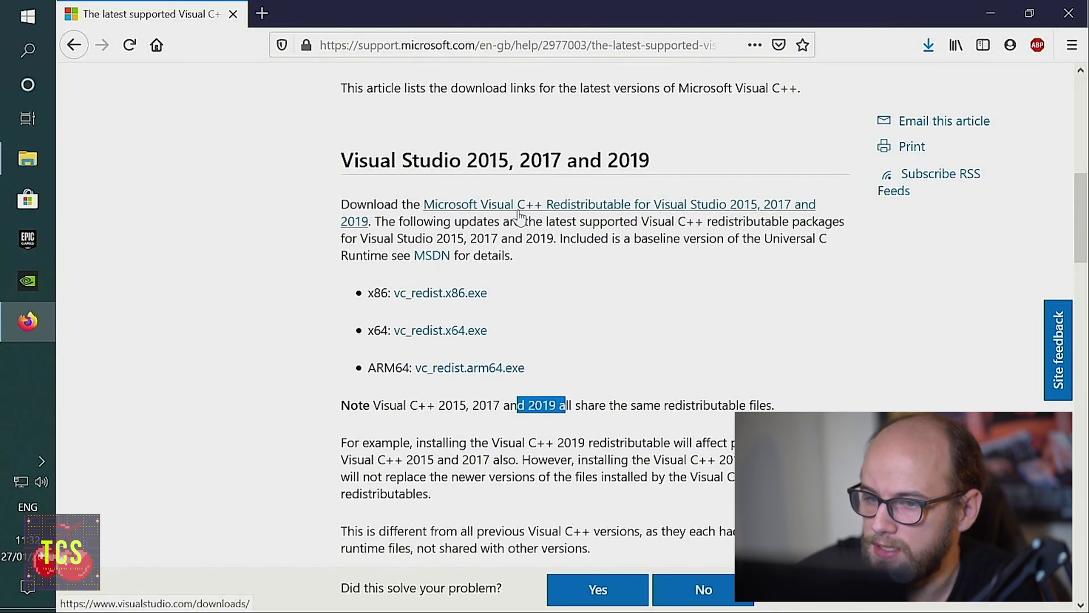
left_click(460, 336)
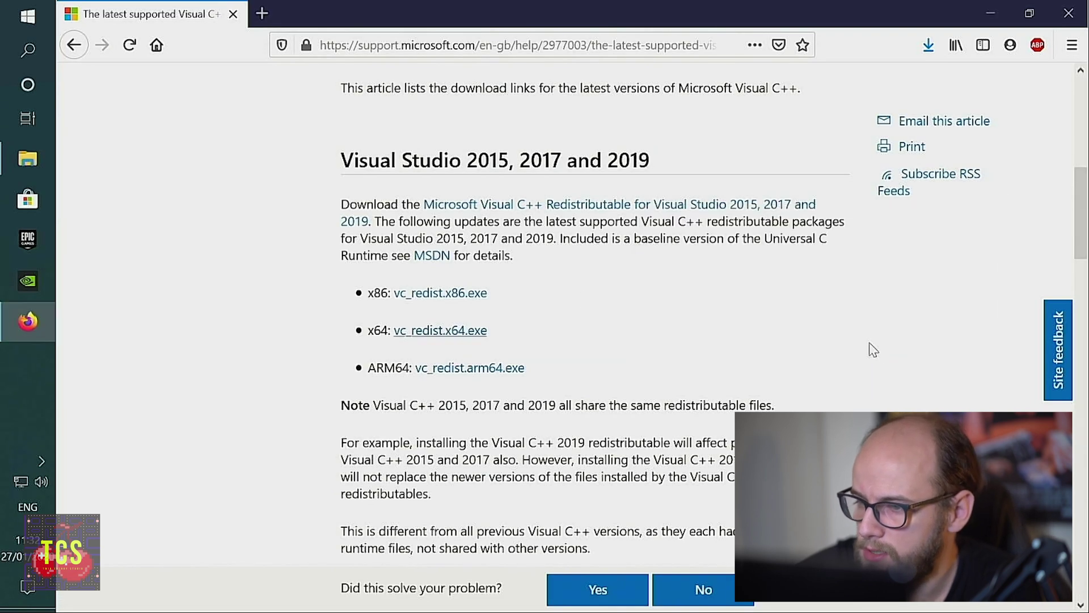
left_click(464, 325)
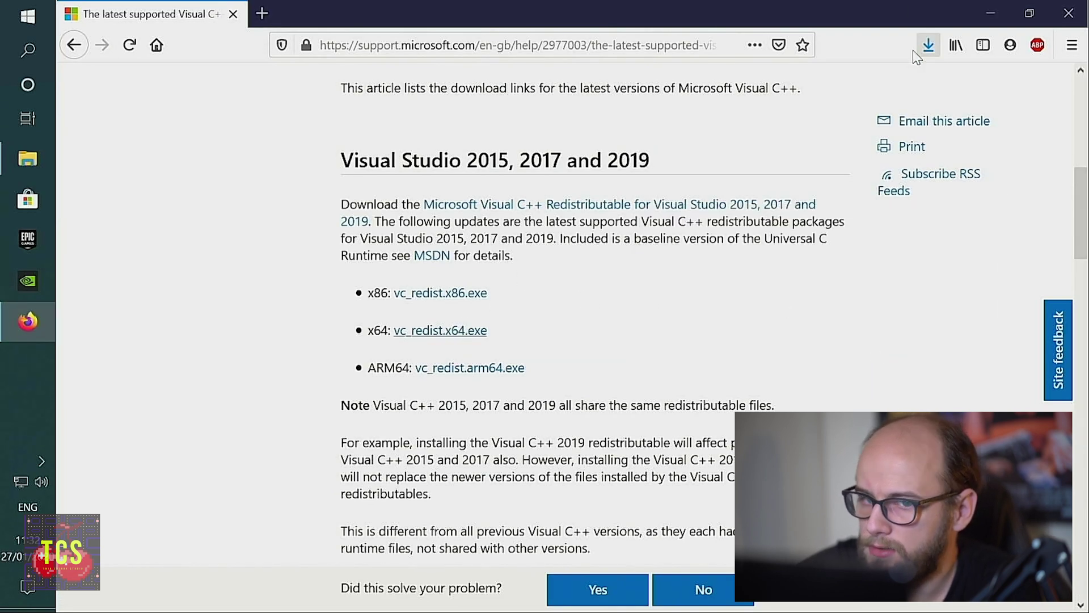
- Run VC_redist.x64 from the Downloads folder, accept the license terms, install the redistributable and close the installer
left_click(28, 158)
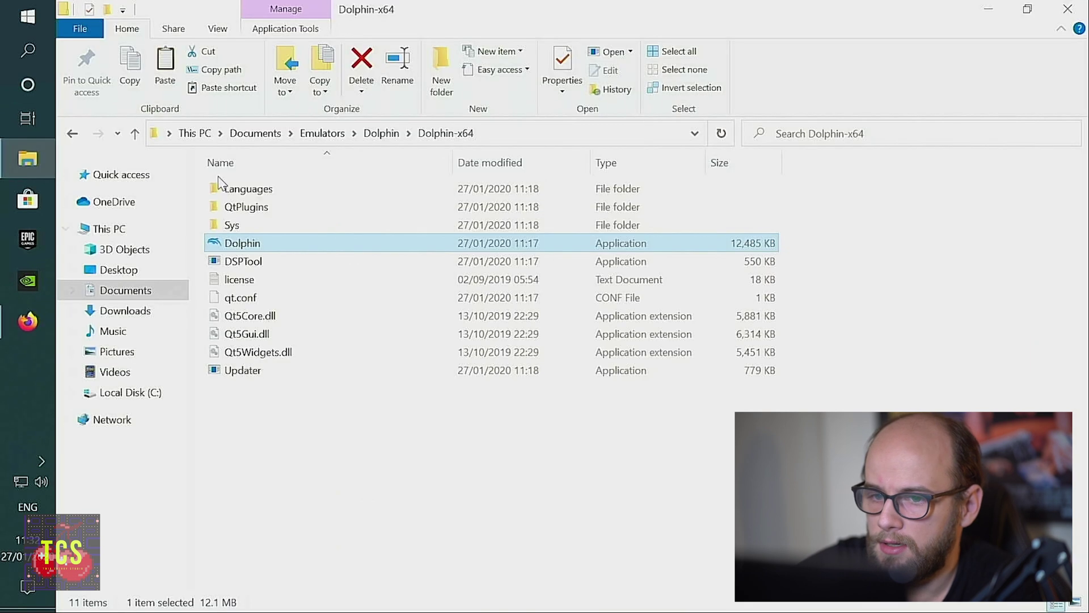
left_click(138, 318)
double_click(286, 214)
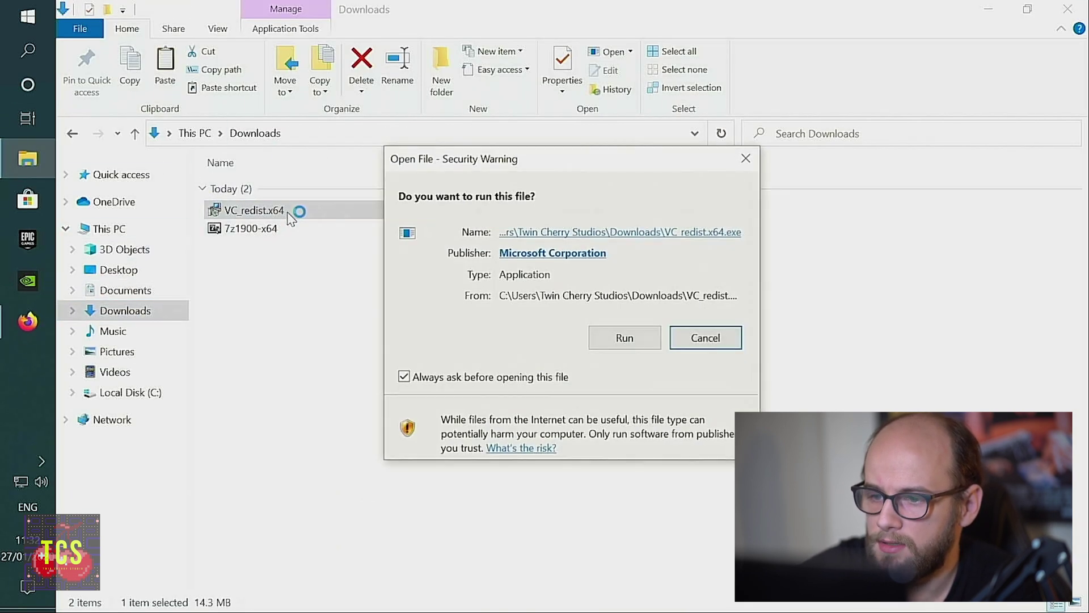
left_click(615, 342)
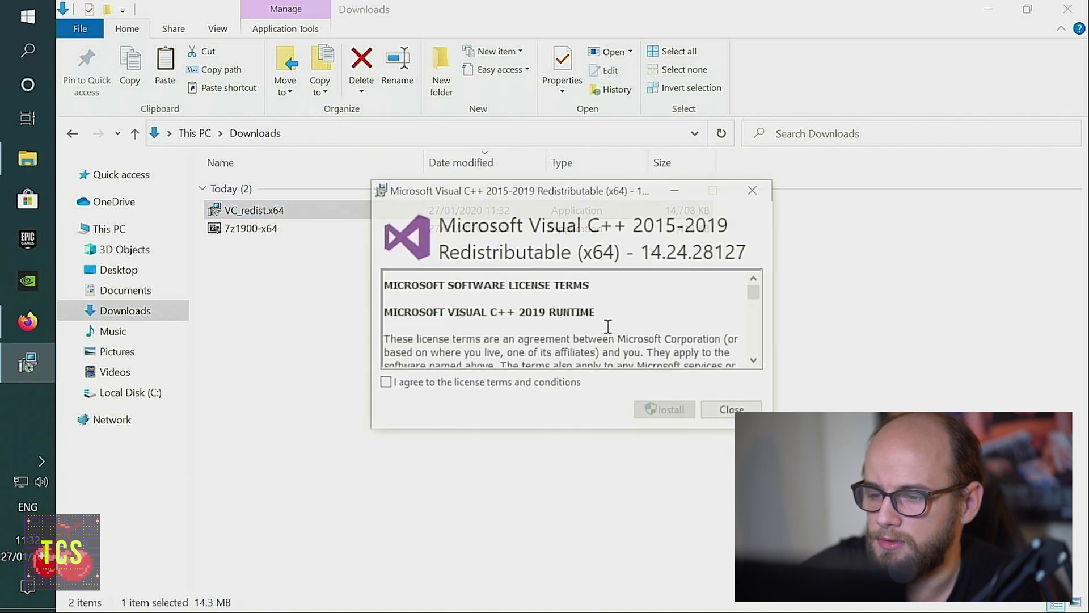
left_click(458, 384)
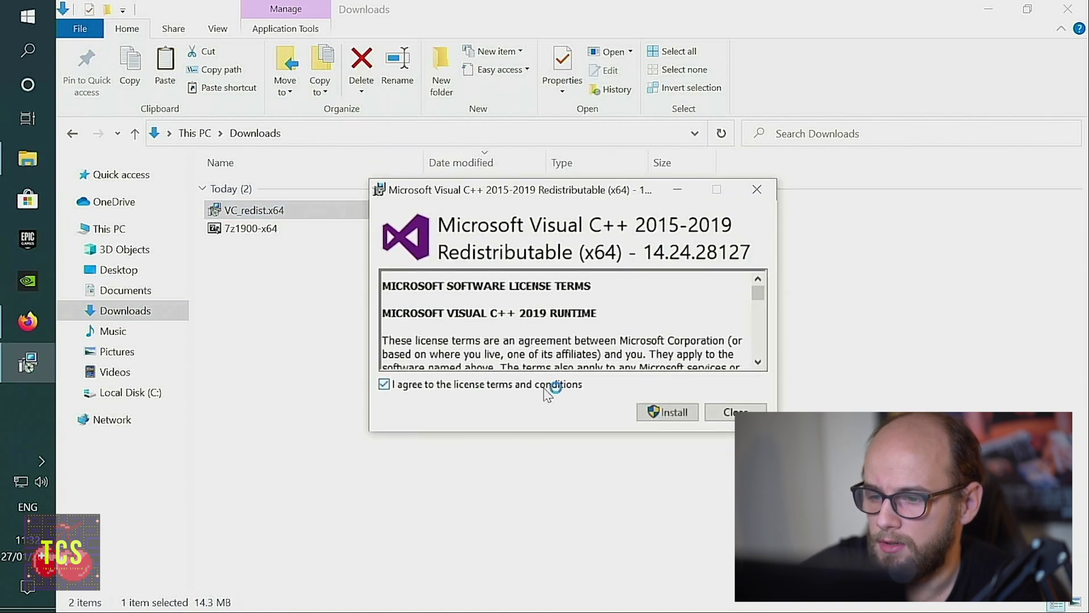
left_click(657, 413)
left_click(511, 411)
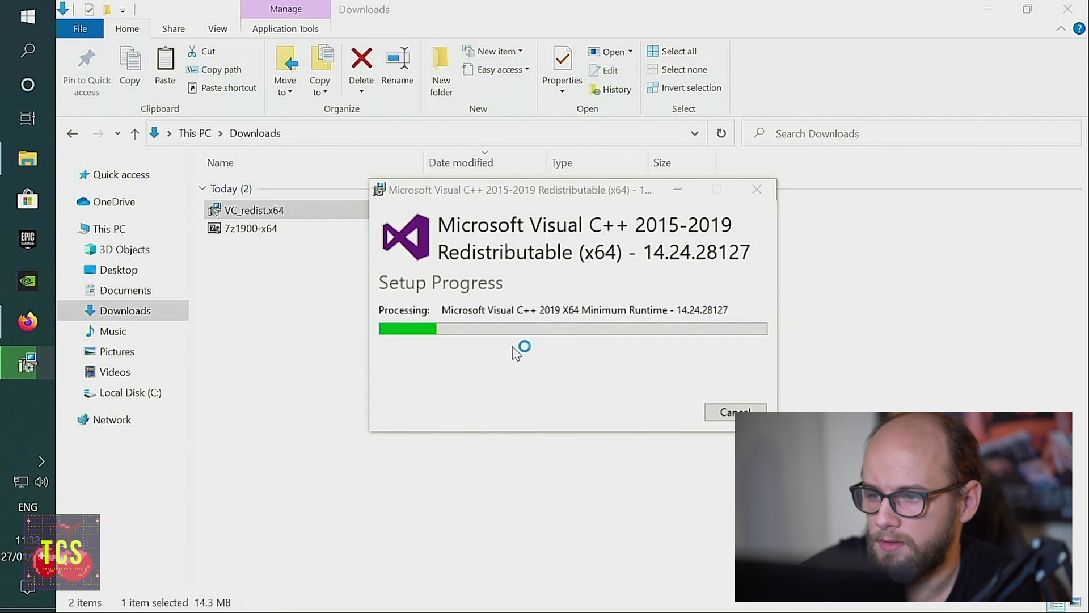
left_click(736, 413)
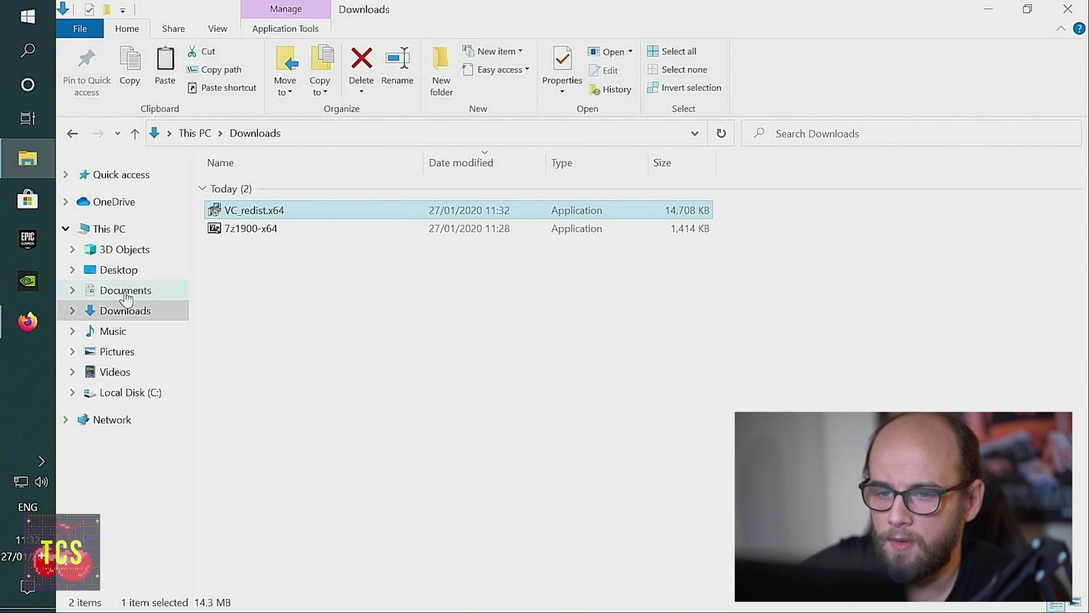
- Launch the Dolphin application from Documents > Emulators > Dolphin > Dolphin-x64
left_click(126, 292)
double_click(260, 191)
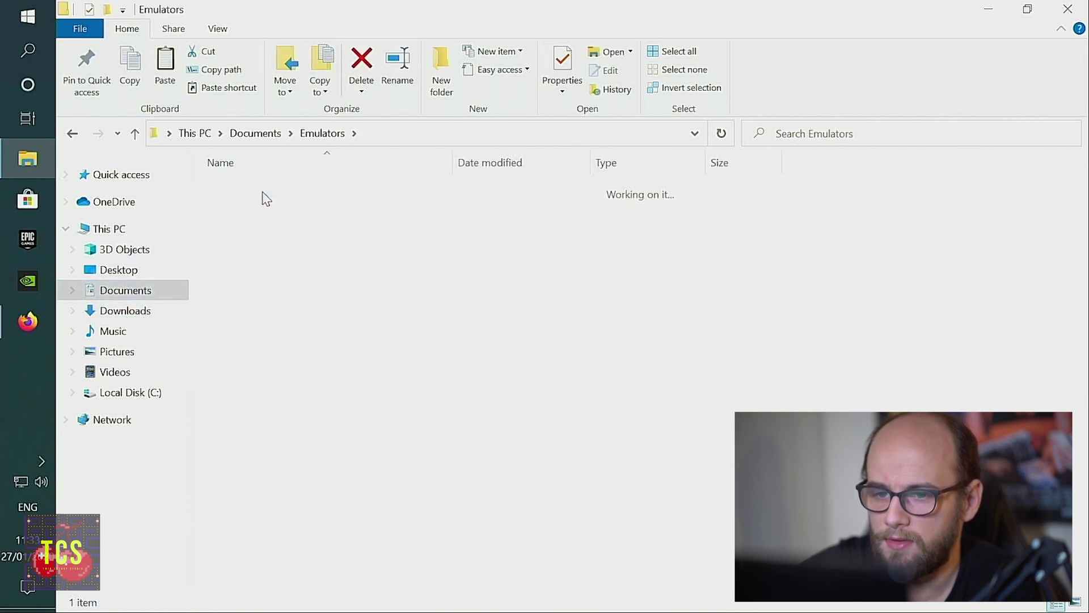
double_click(262, 193)
double_click(263, 194)
left_click(245, 245)
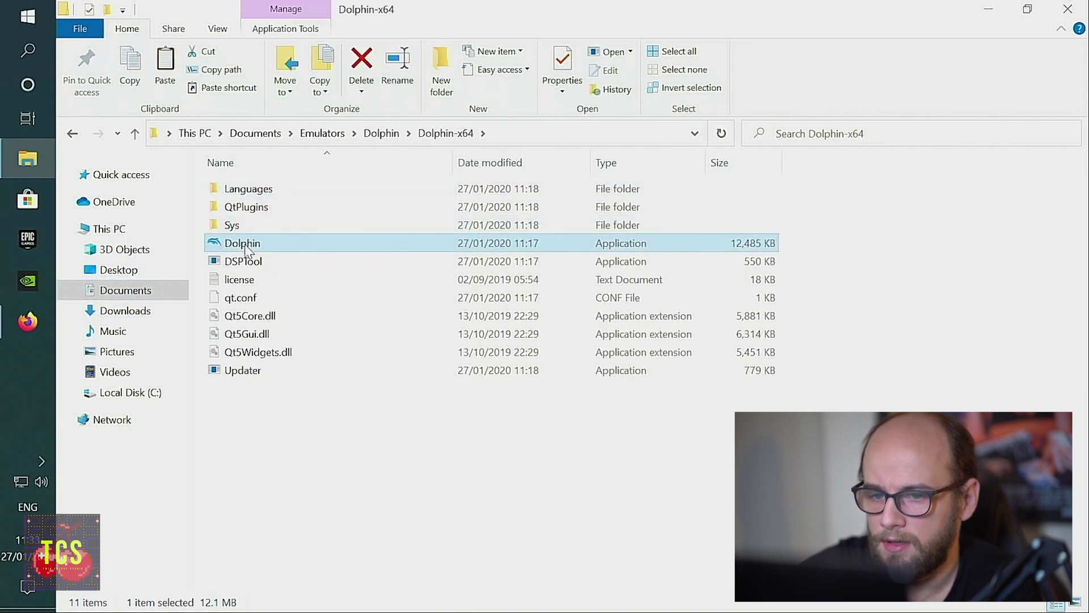
double_click(245, 246)
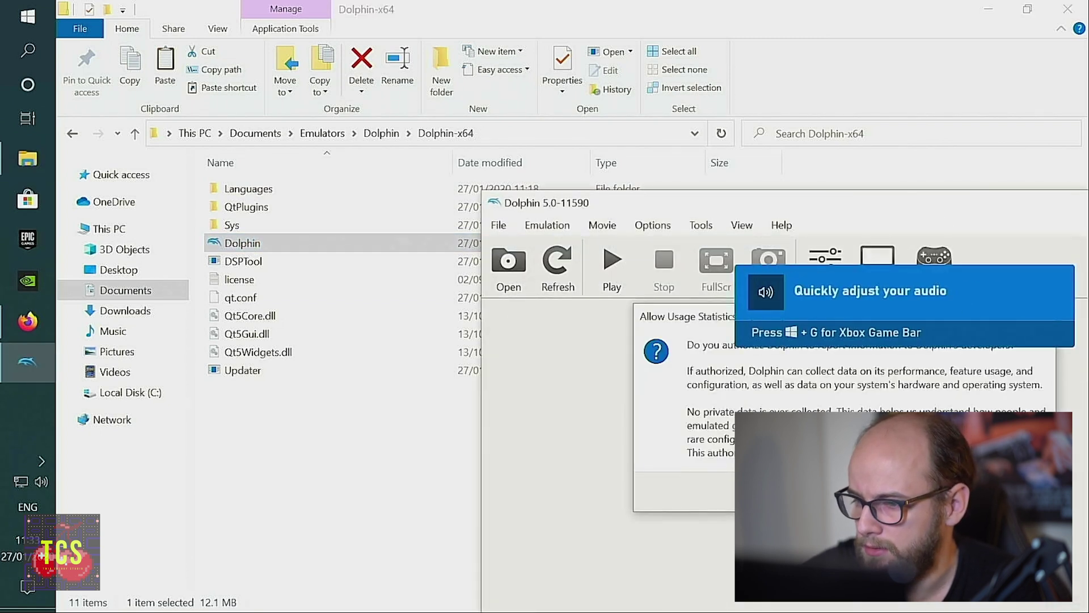
- Authorize Dolphin's usage statistics reporting and maximize the main emulator window
left_click(970, 494)
left_click_drag(886, 215, 559, 53)
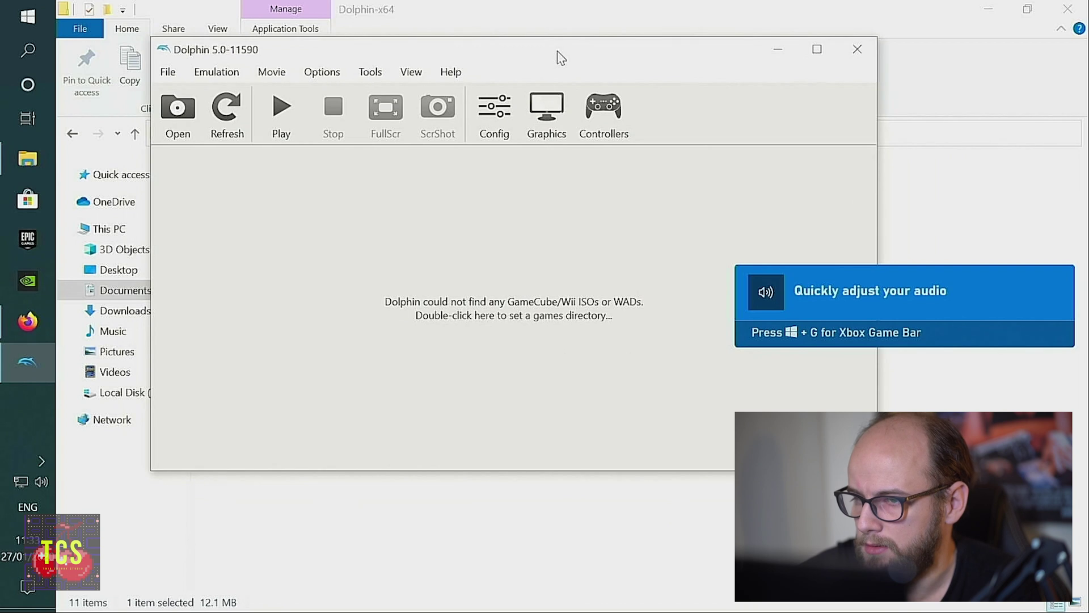
double_click(558, 52)
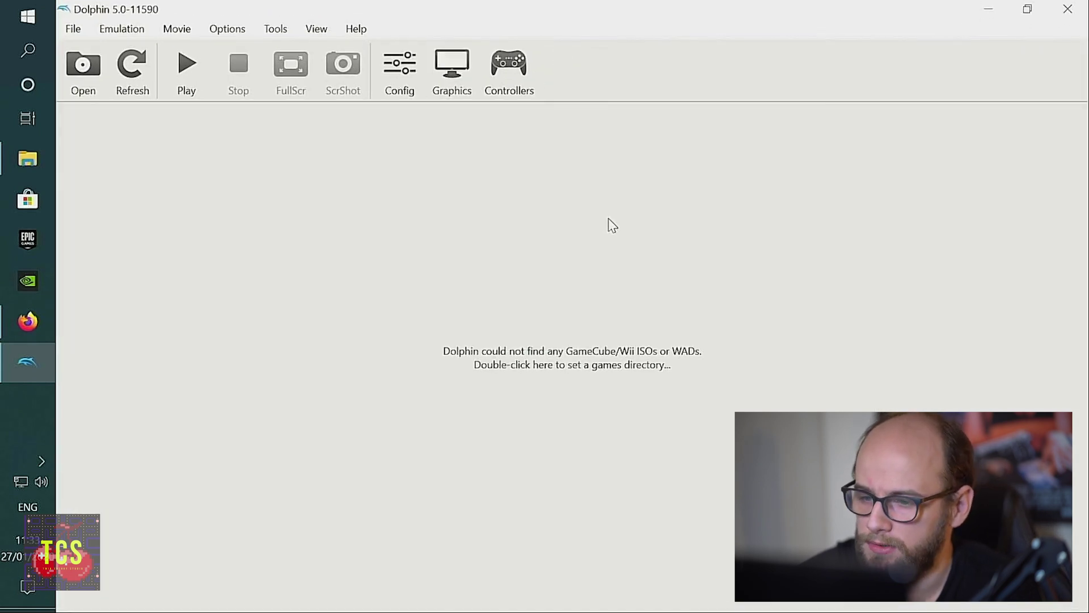
- Set the games directory to the Dolphin folder under Documents > Games
double_click(566, 354)
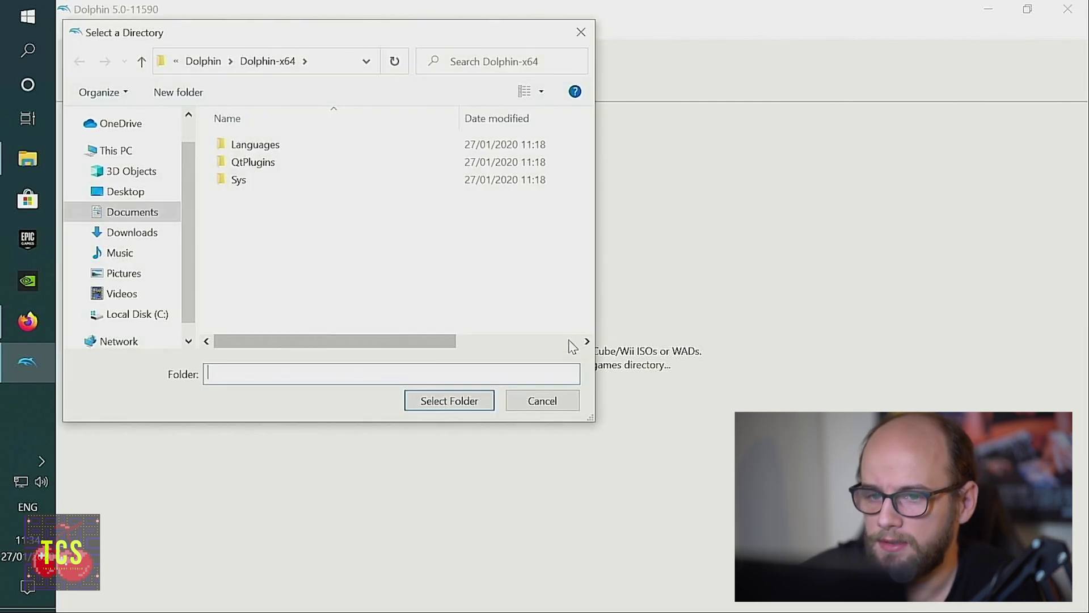
left_click(146, 217)
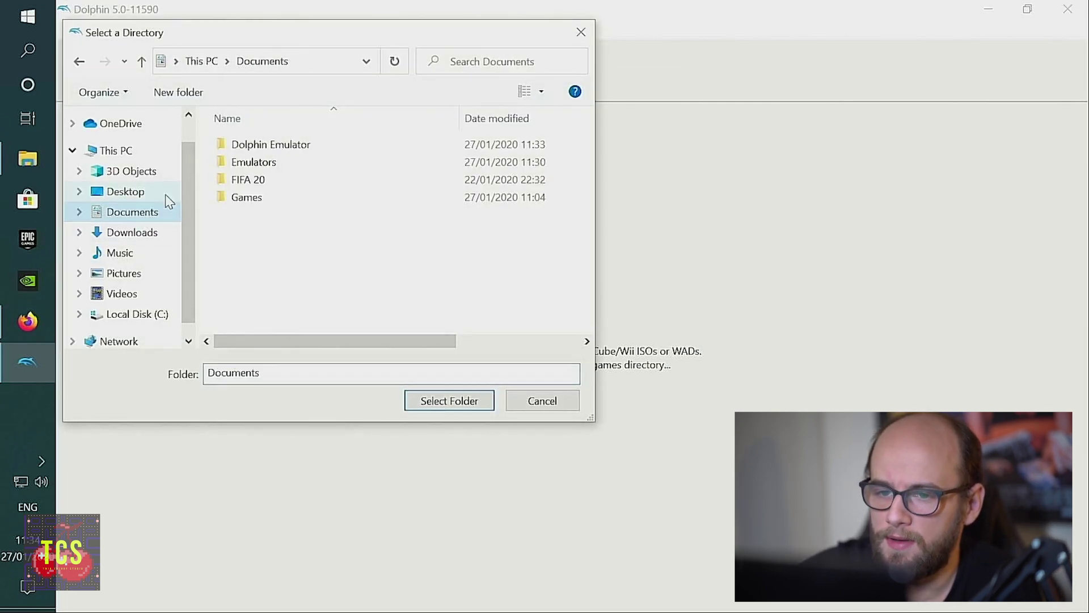
double_click(256, 203)
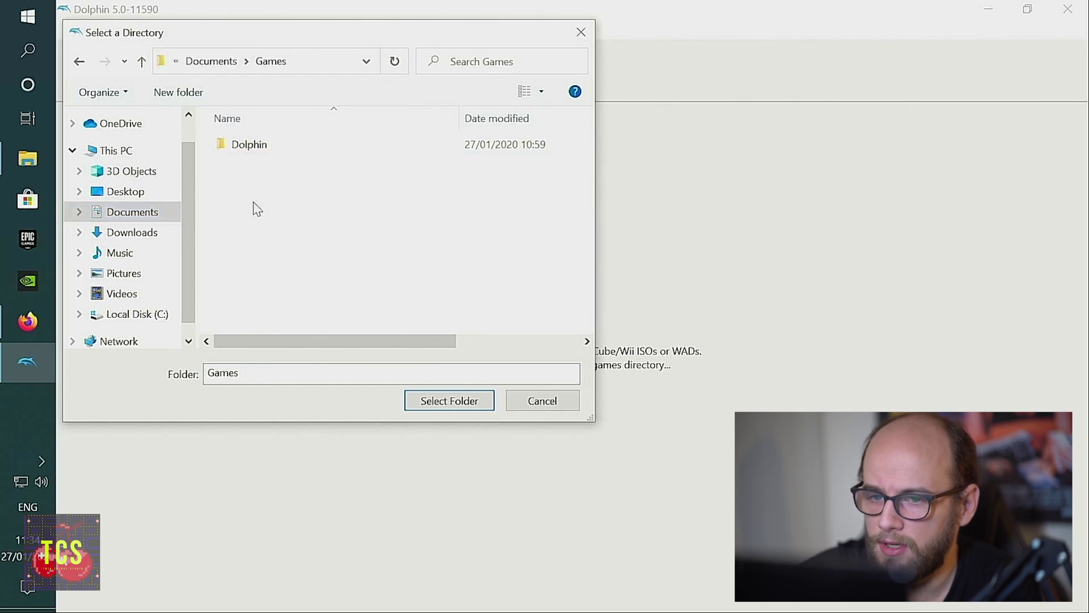
double_click(258, 147)
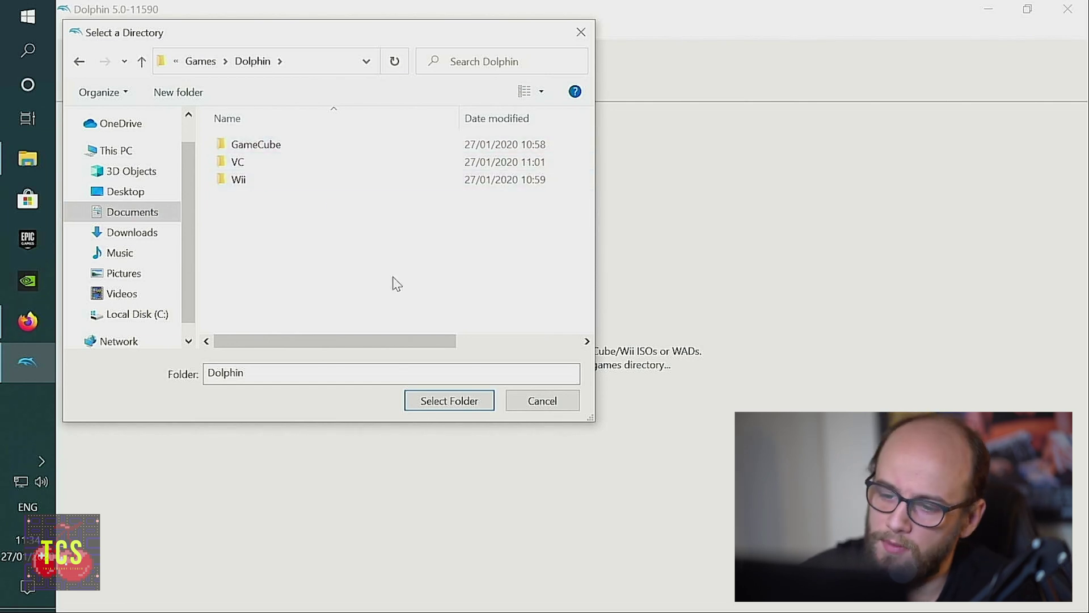
left_click(424, 403)
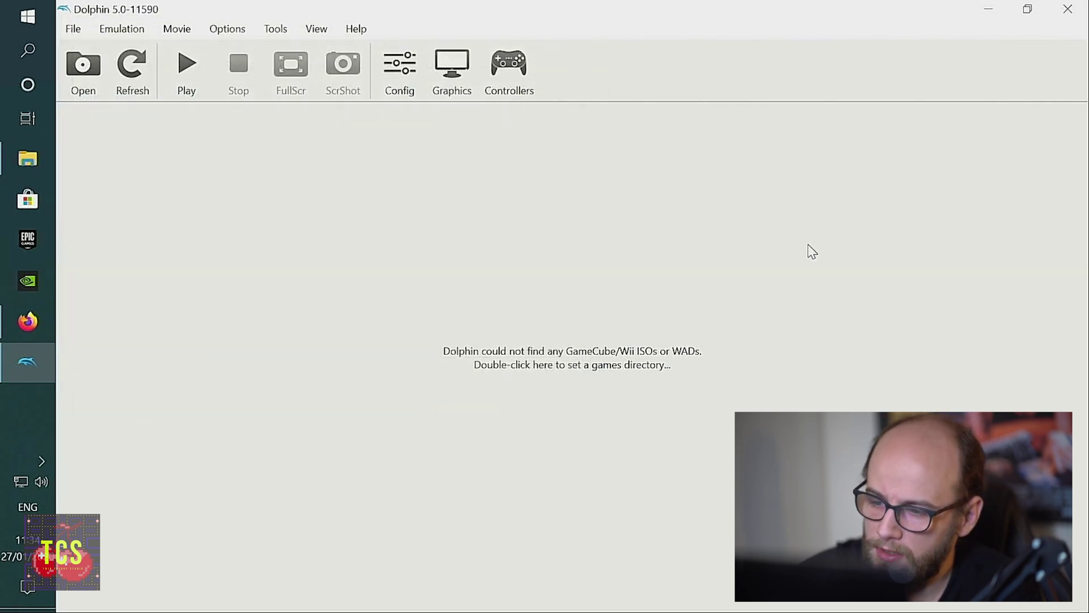
- Enable Search Subfolders for the game folders in Dolphin's path configuration and close the settings
left_click(238, 29)
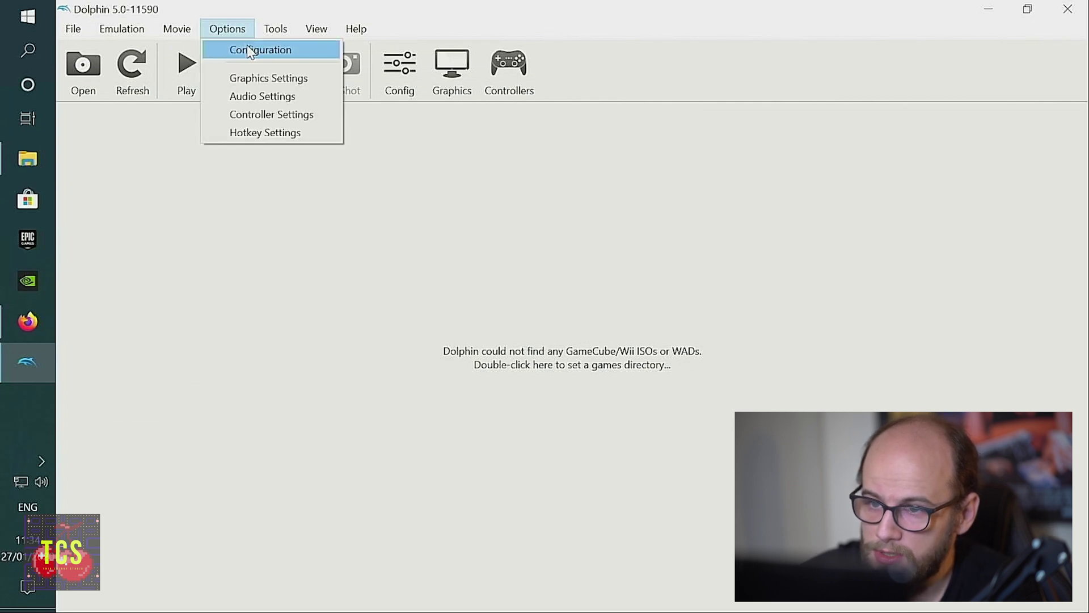
left_click(248, 50)
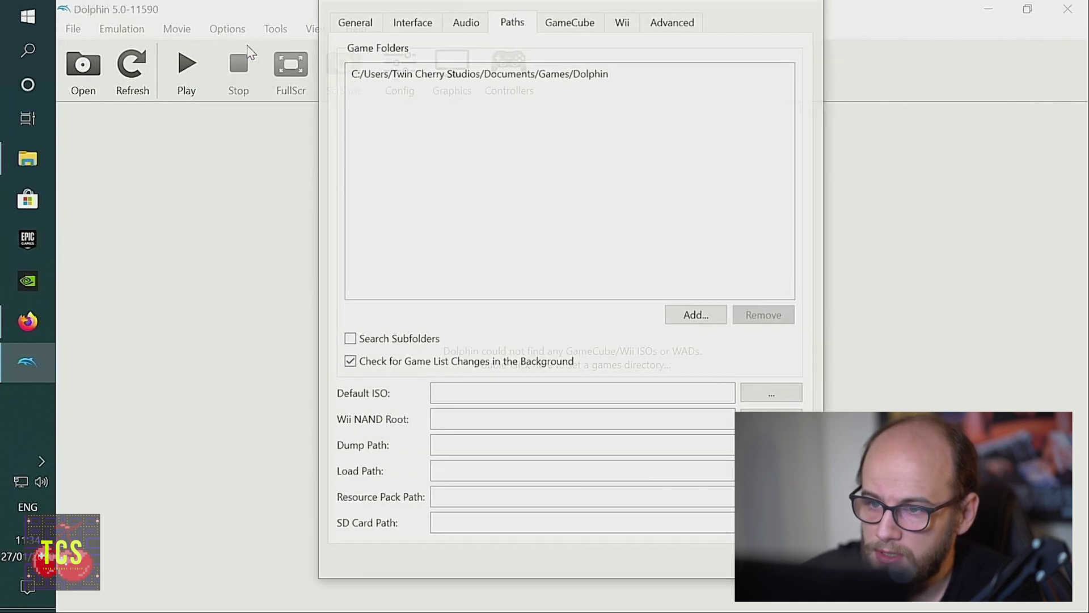
left_click(350, 17)
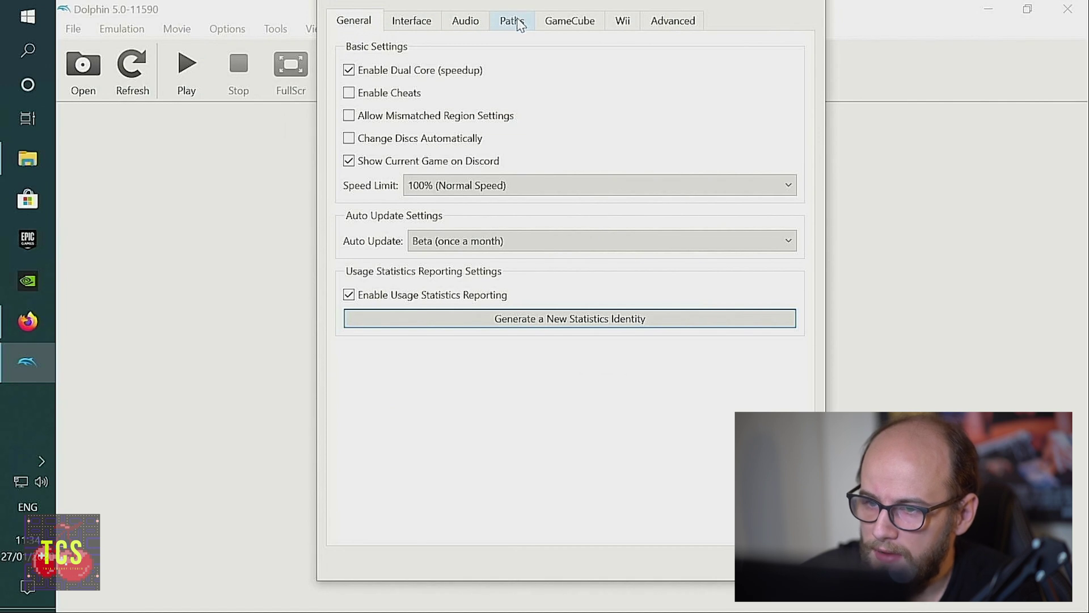
left_click(514, 21)
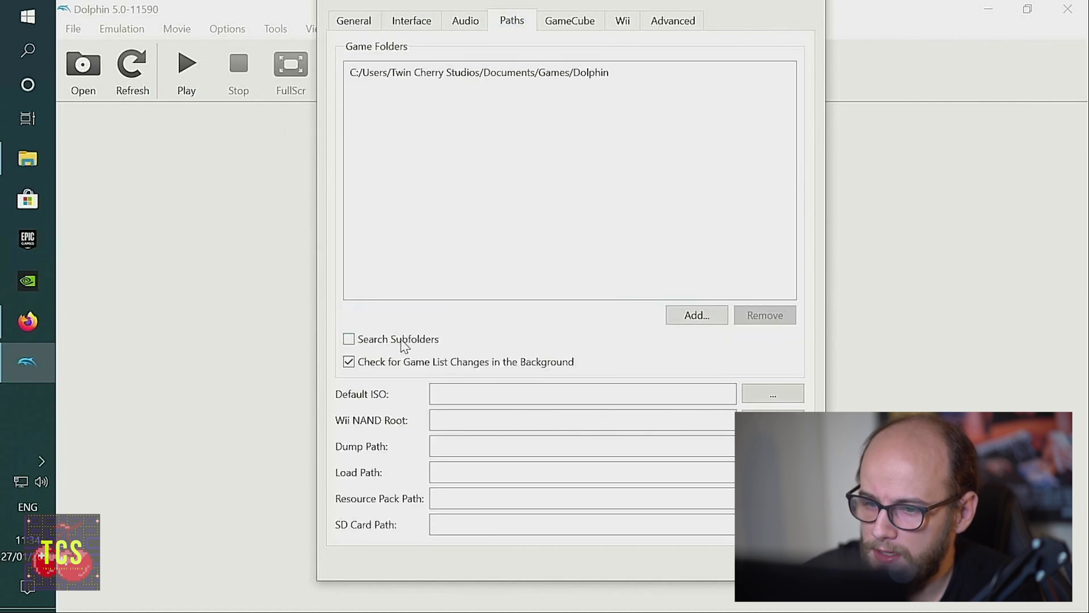
left_click(402, 343)
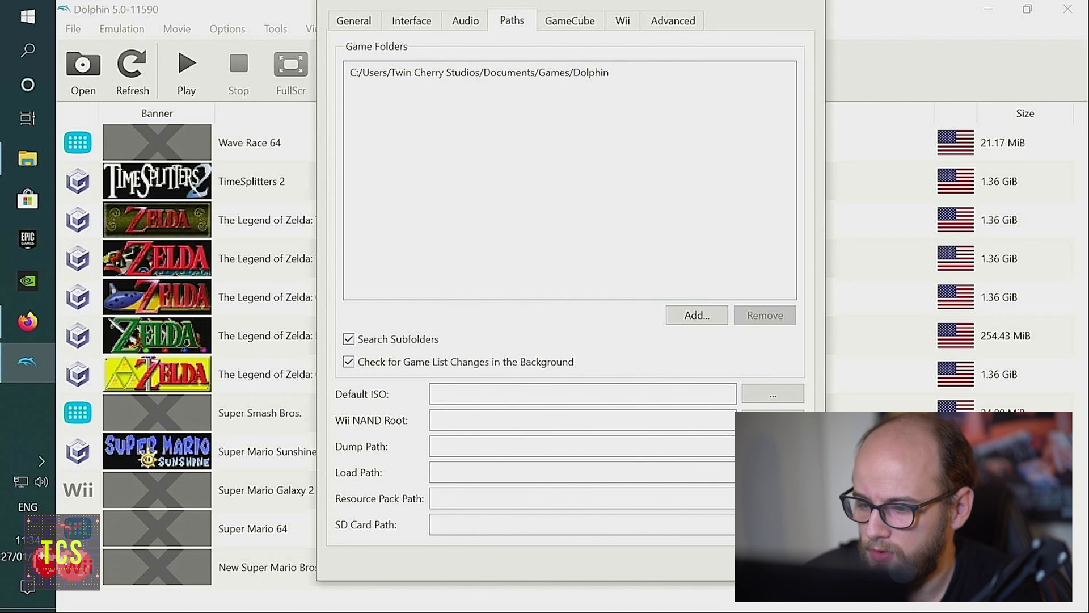
key("Escape")
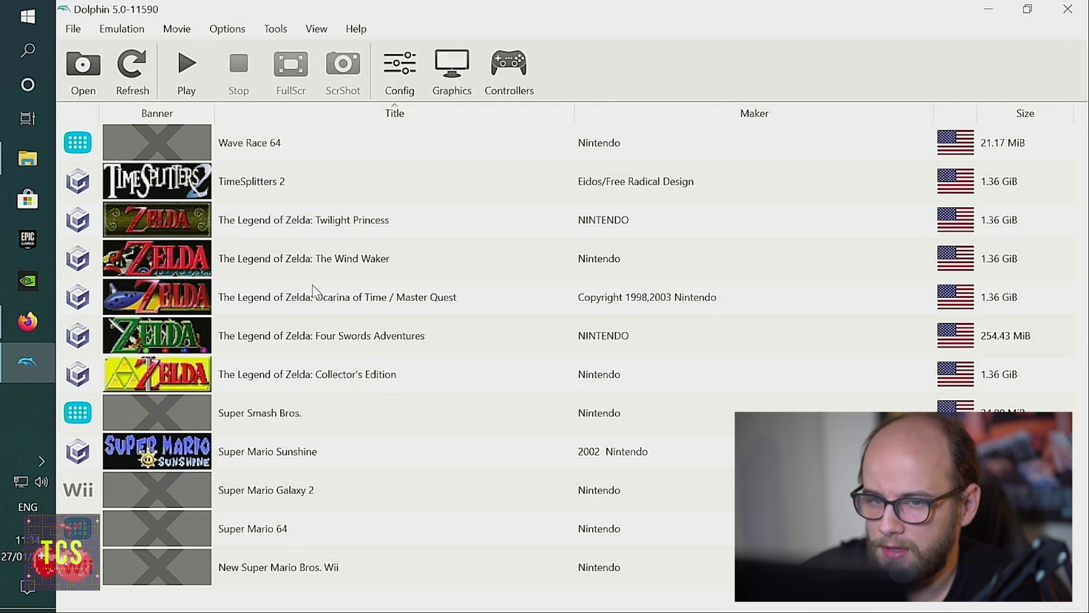
- Start Super Mario Sunshine from the game list and maximize the game window
left_click(255, 251)
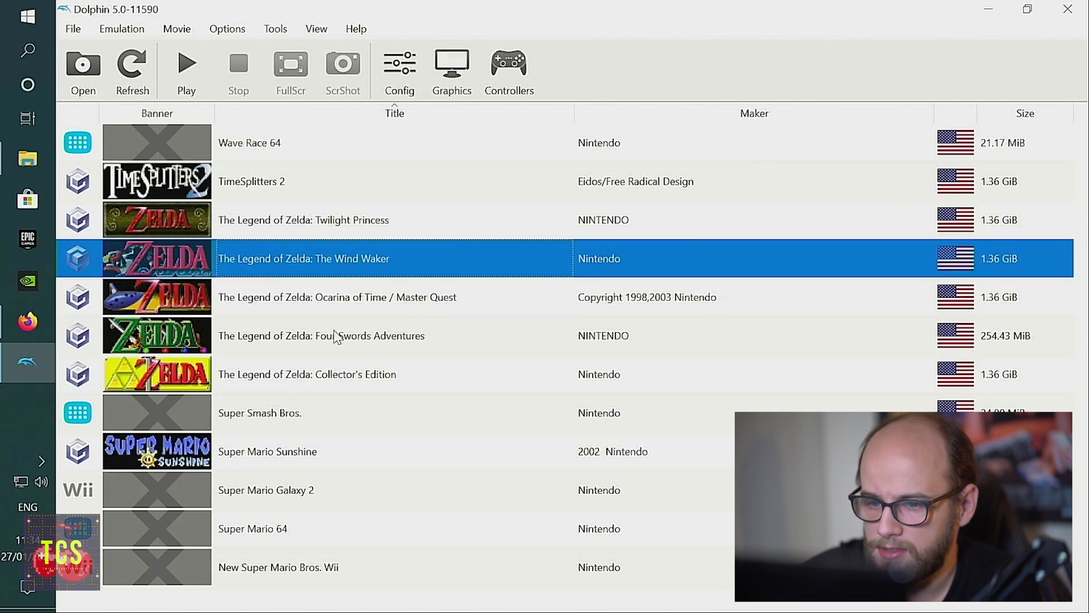
left_click(332, 307)
left_click(270, 414)
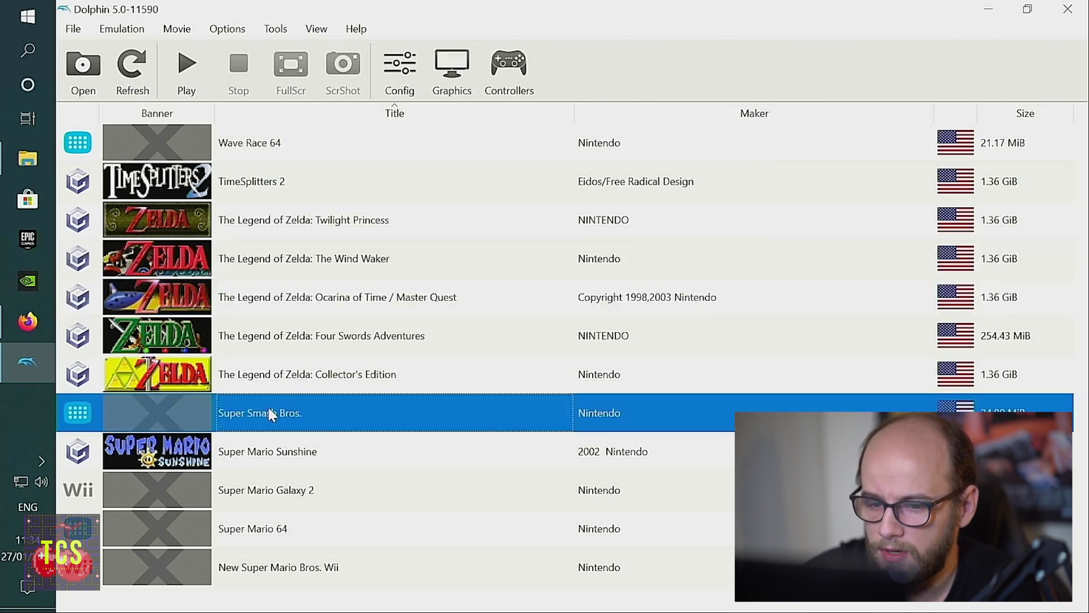
double_click(290, 453)
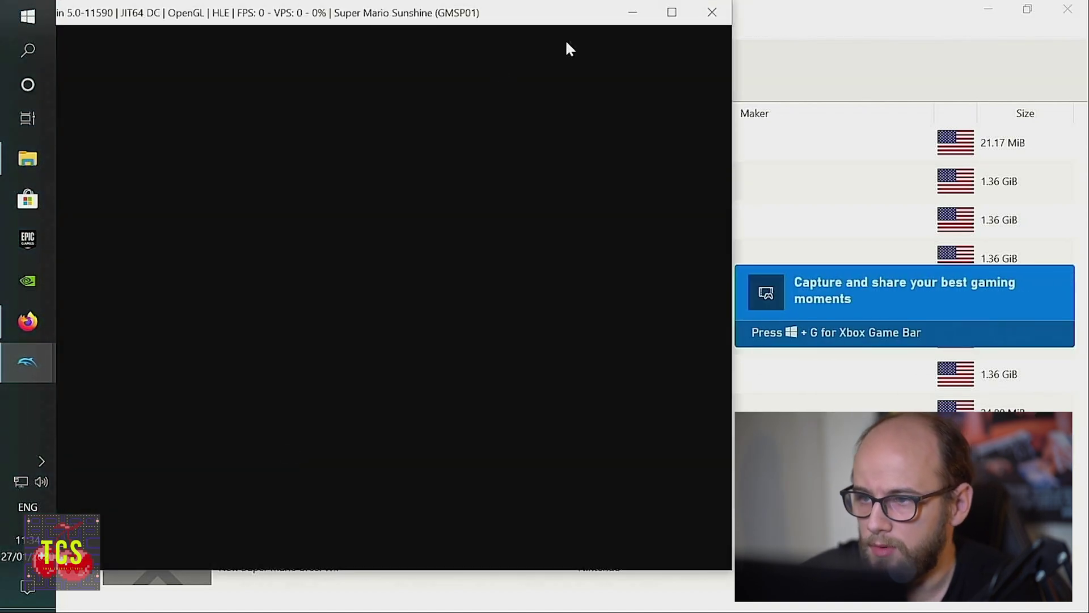
double_click(686, 34)
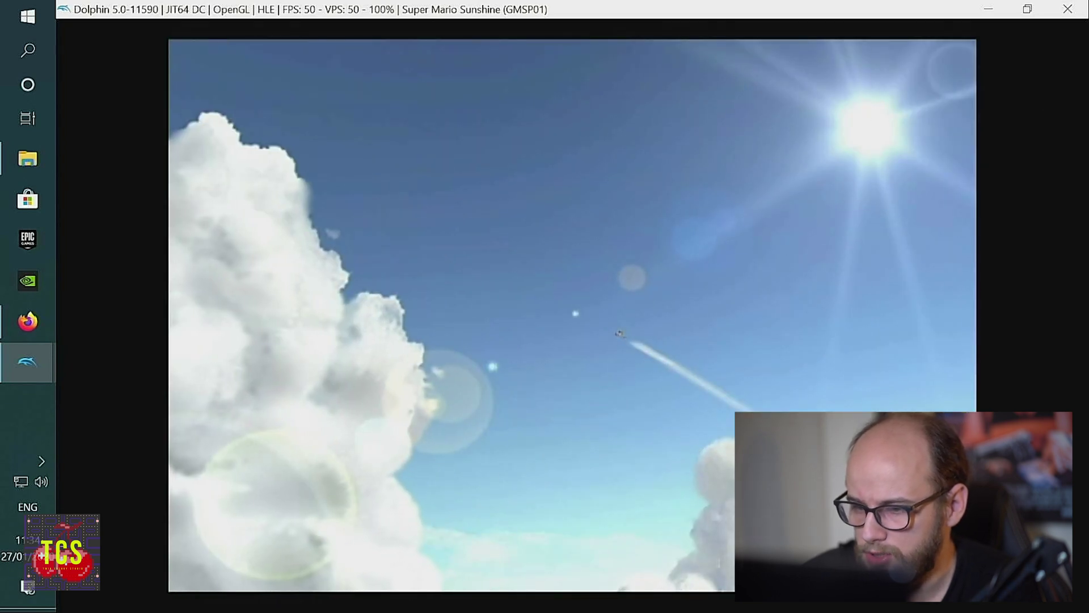
- Advance Super Mario Sunshine to its data selection screen and stop the emulation, confirming the exit
key("Return")
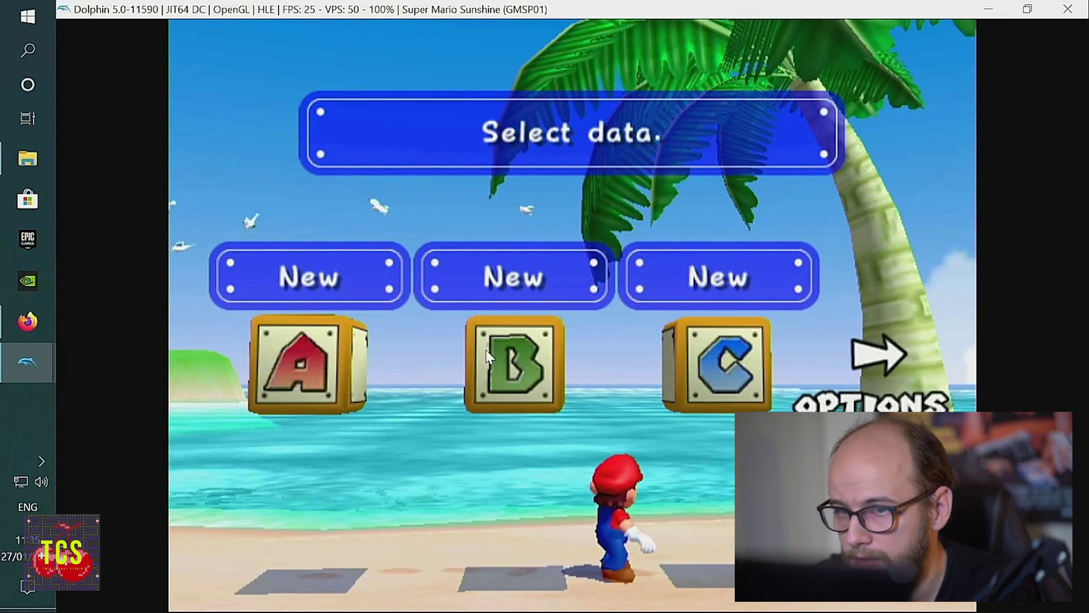
key("Escape")
left_click(596, 339)
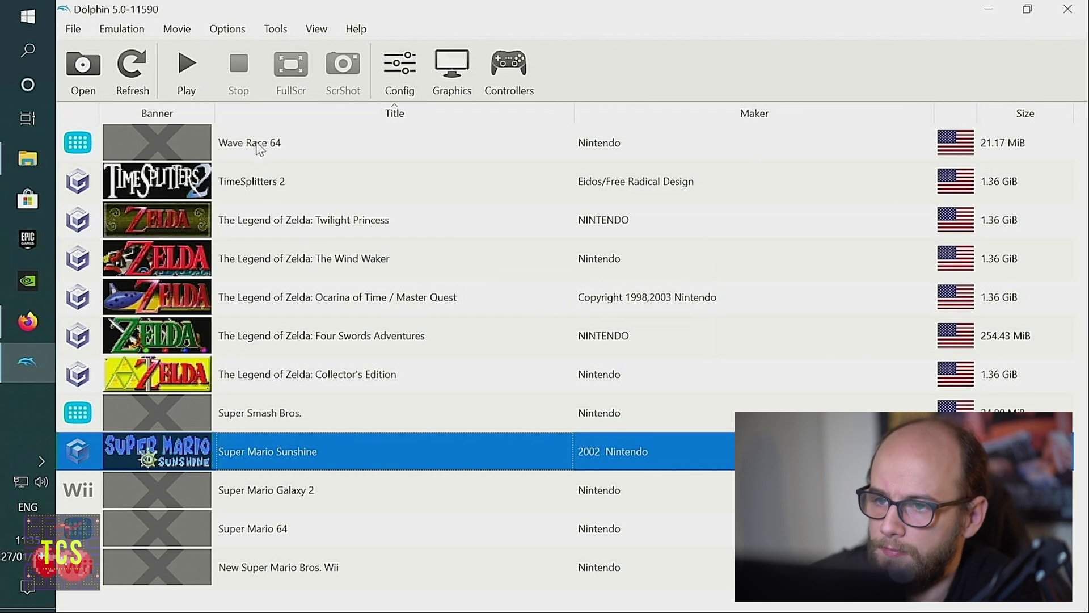
- Set the graphics backend to Direct3D 11 and the adapter to NVIDIA GeForce RTX 2060 SUPER
left_click(457, 69)
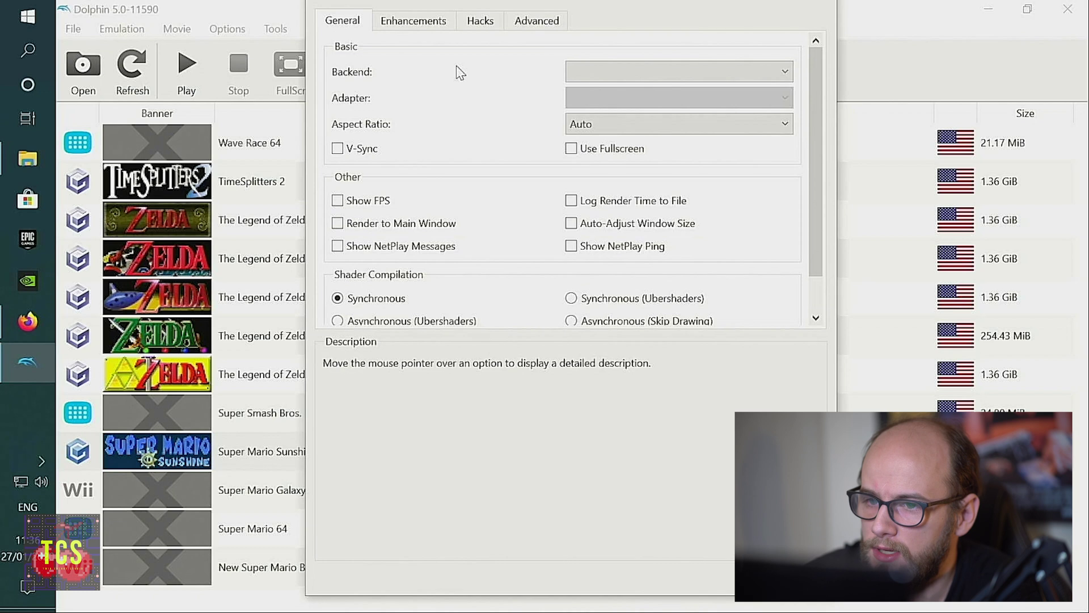
left_click(587, 71)
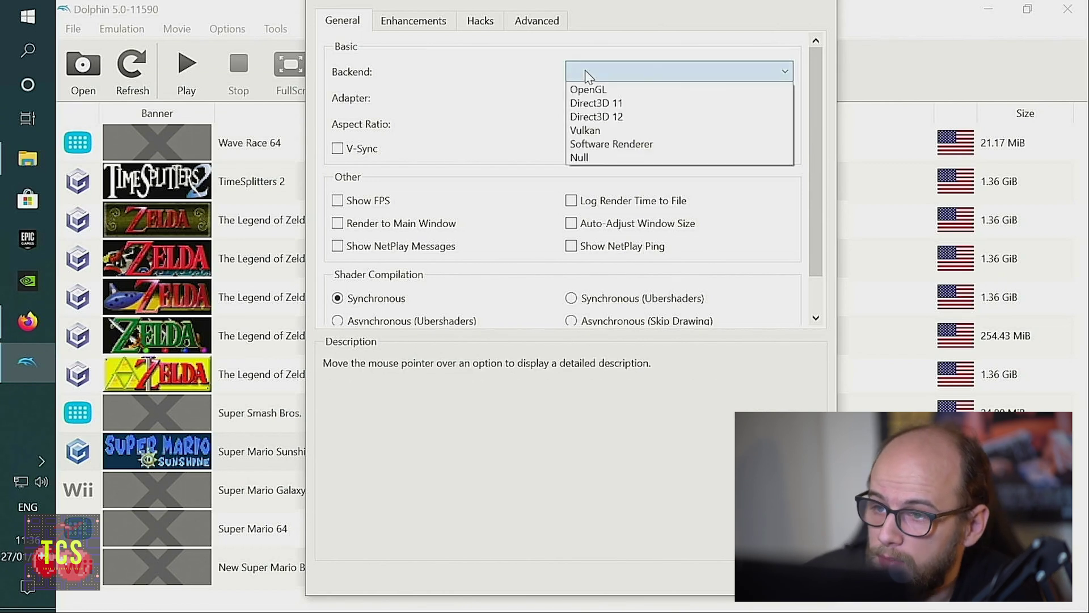
left_click(594, 102)
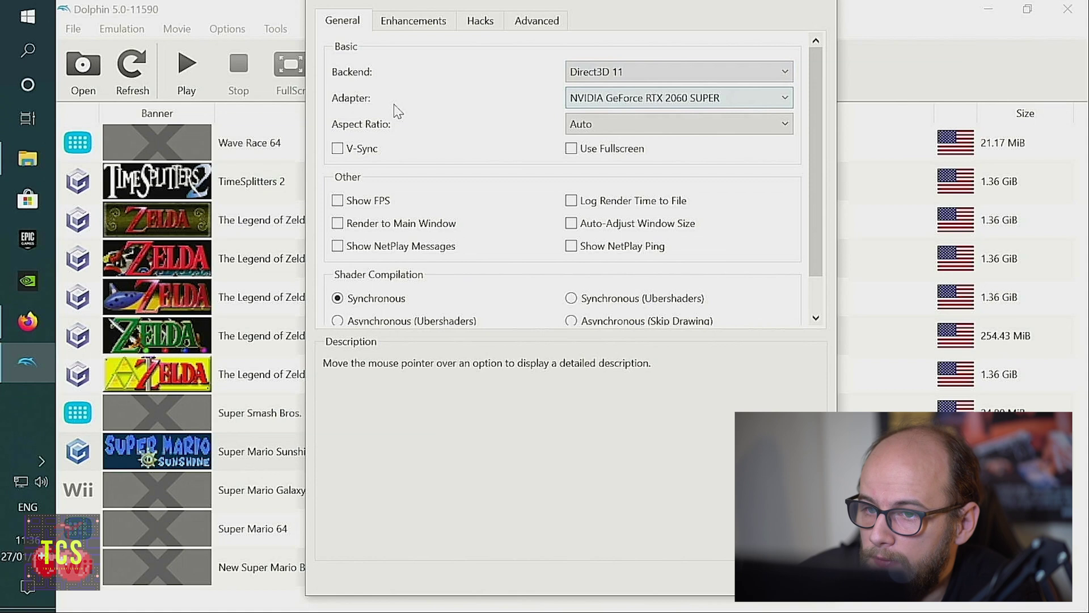
left_click(635, 98)
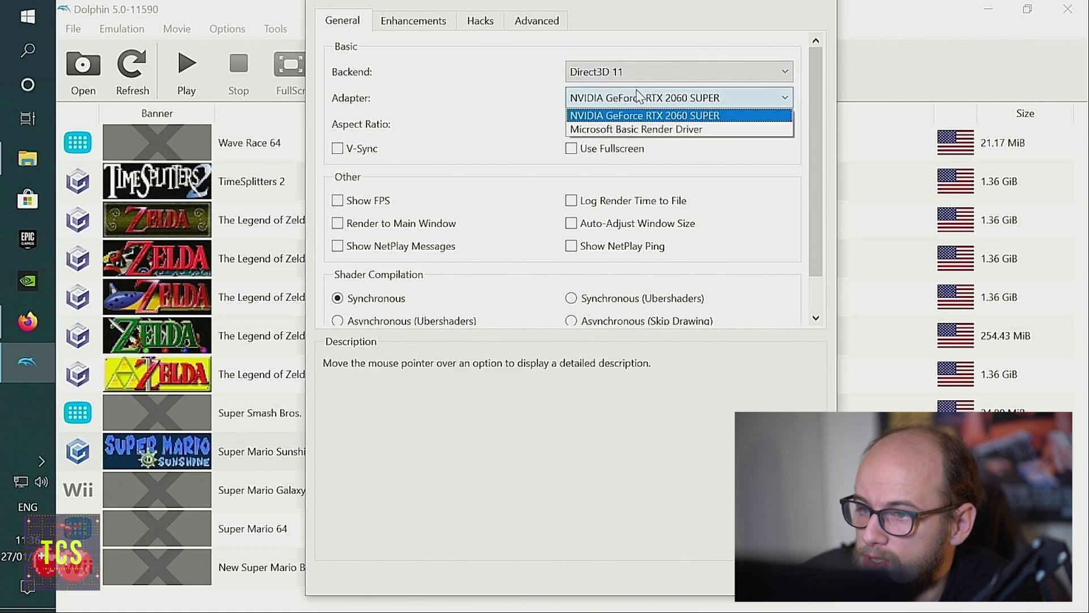
left_click(618, 116)
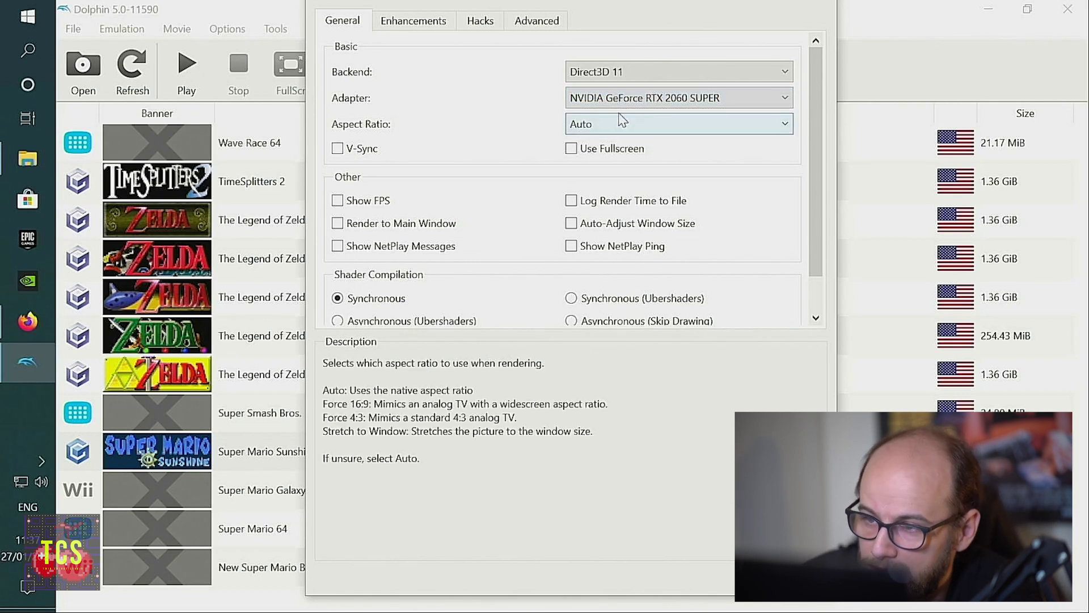
- Enable V-Sync and Compile Shaders Before Starting in the general graphics settings
left_click(337, 148)
scroll(423, 309, "down", 1)
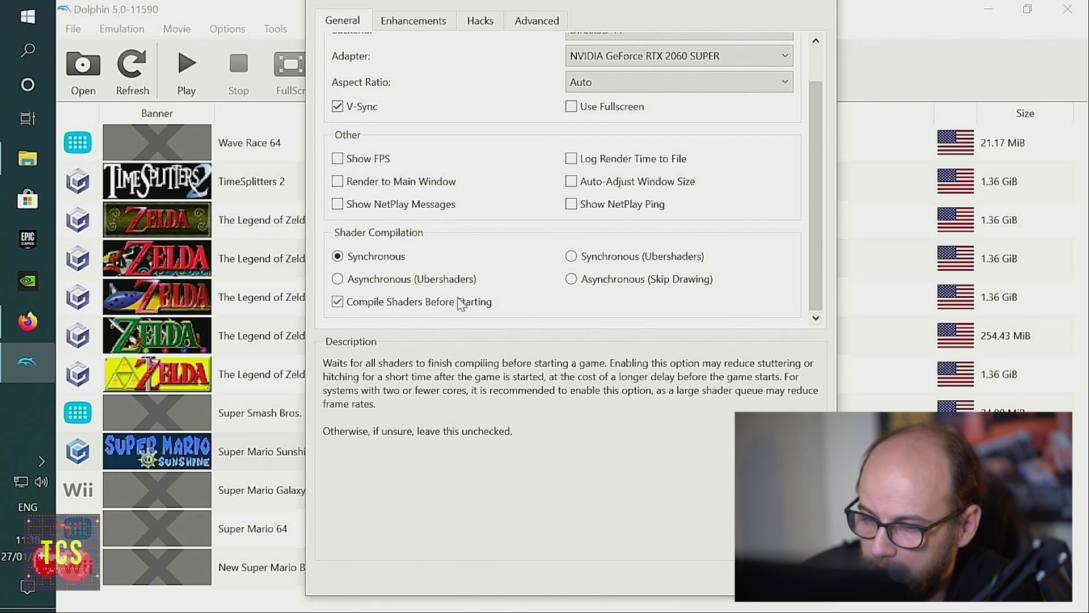
scroll(459, 299, "up", 3)
- Set the internal resolution enhancement to 3x Native (1920x1584) for 1080p
left_click(413, 21)
left_click(511, 72)
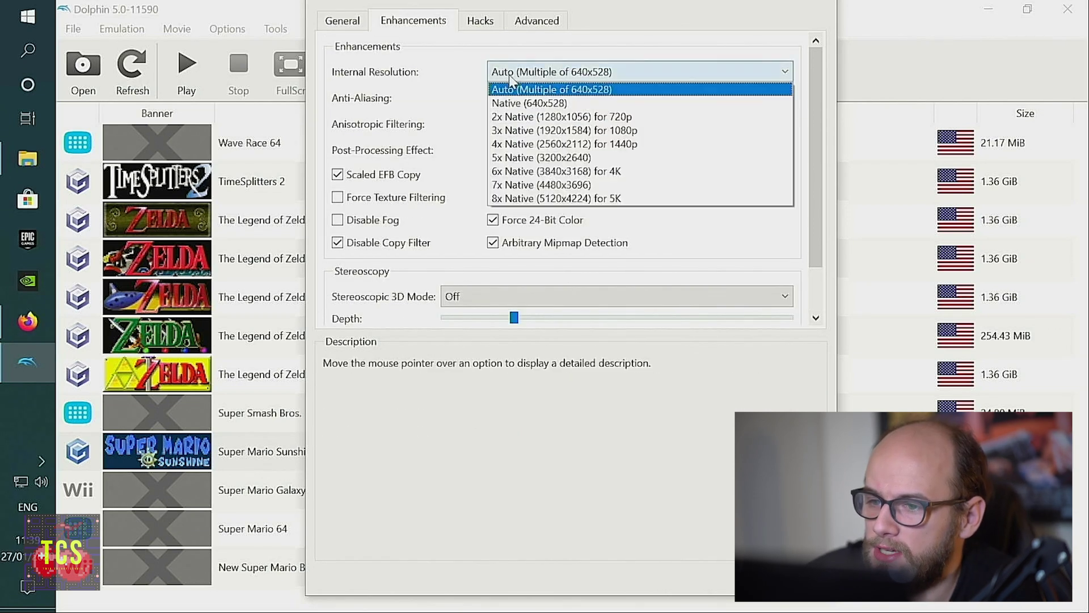
left_click(517, 130)
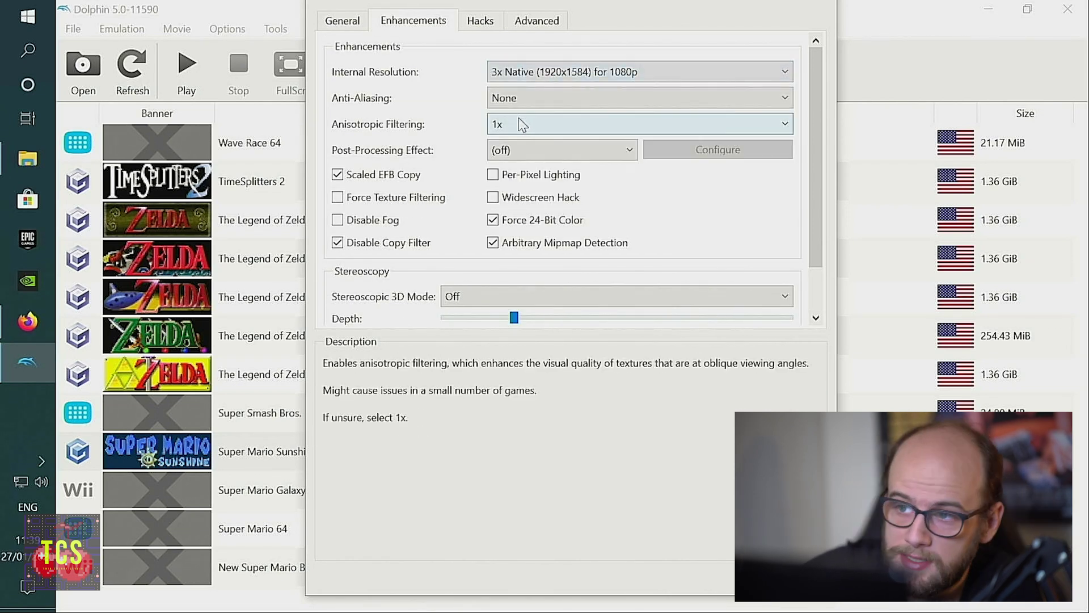
- Check the graphics hacks settings and enable Load Custom Textures among the advanced graphics options
left_click(490, 21)
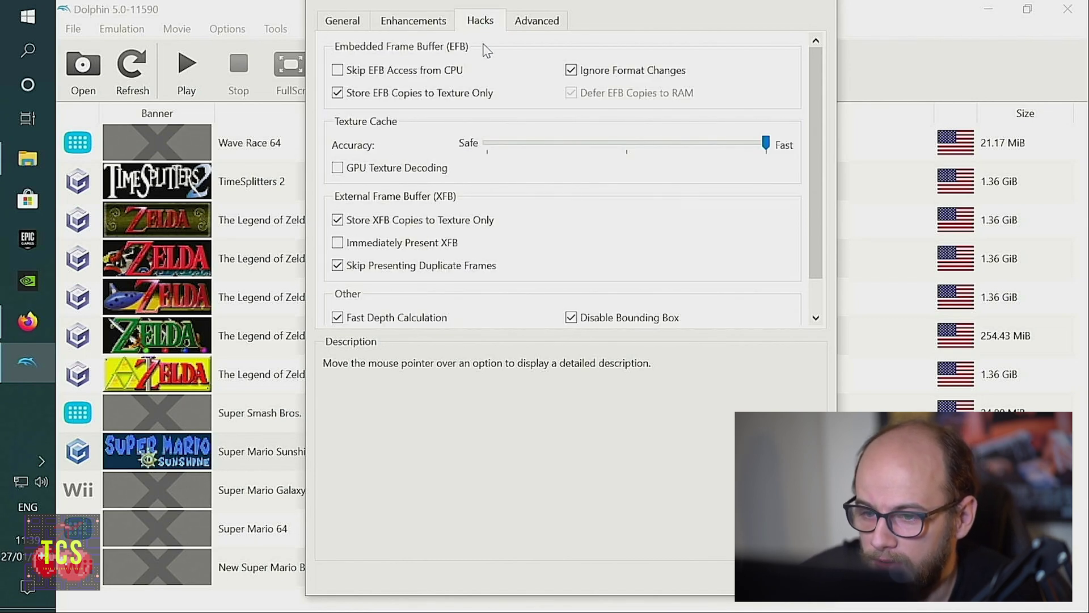
mouse_move(451, 105)
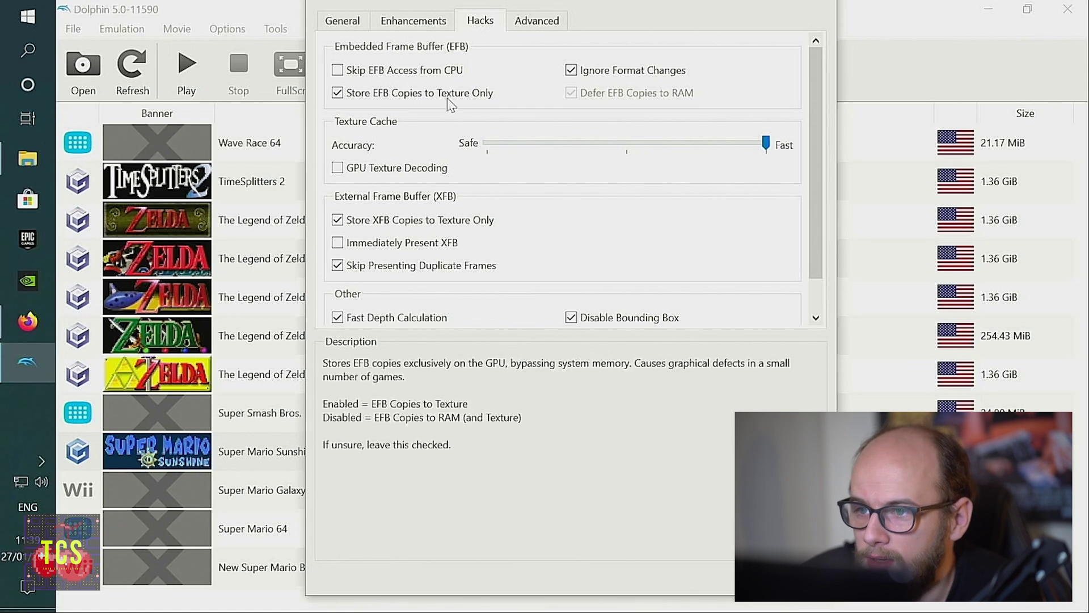
left_click(537, 21)
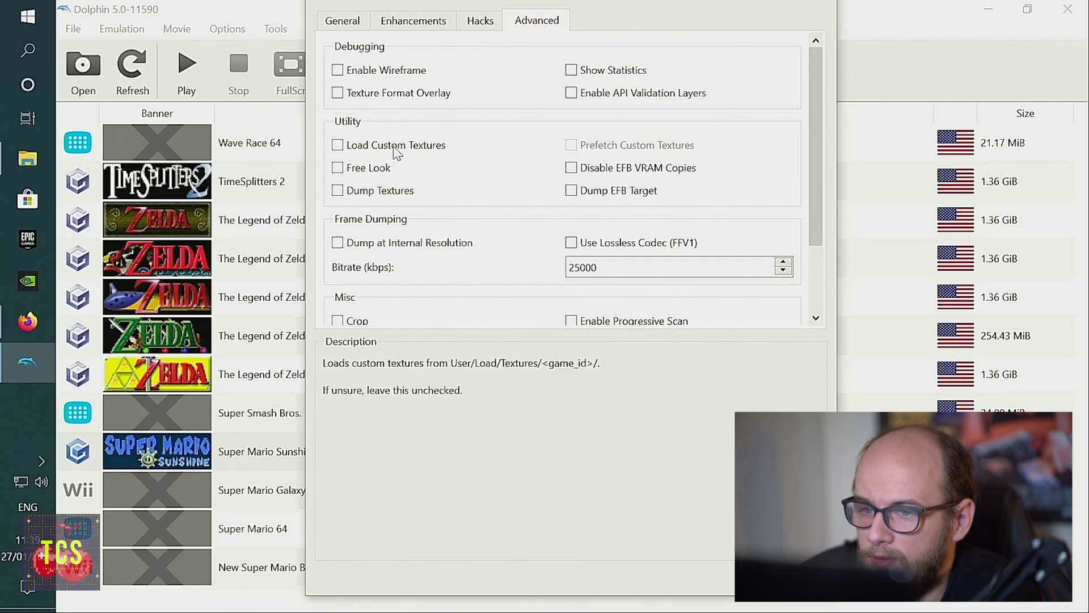
left_click(392, 146)
mouse_move(434, 94)
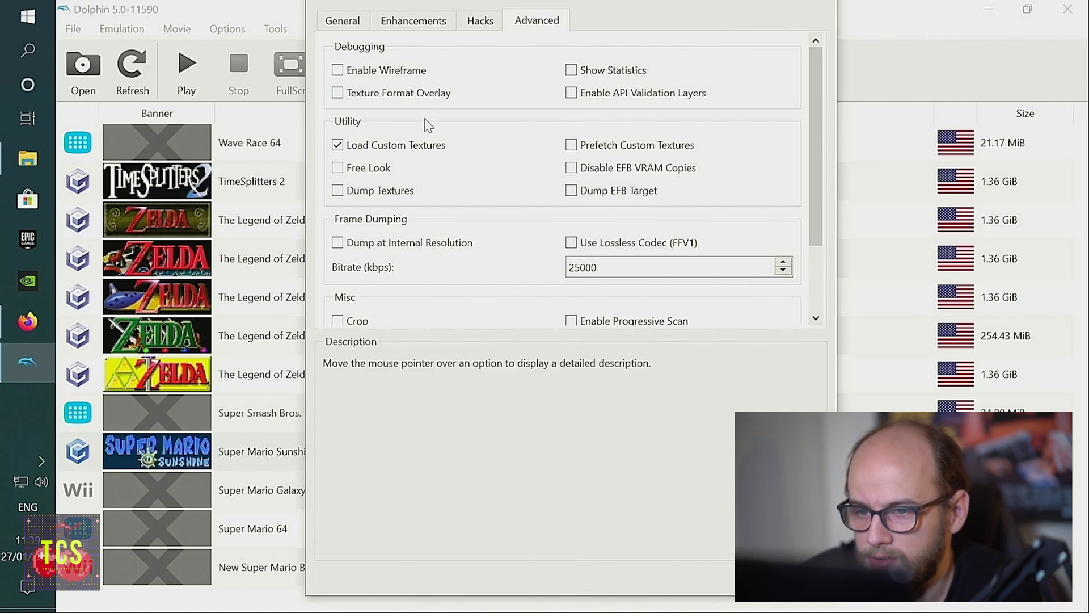
mouse_move(400, 145)
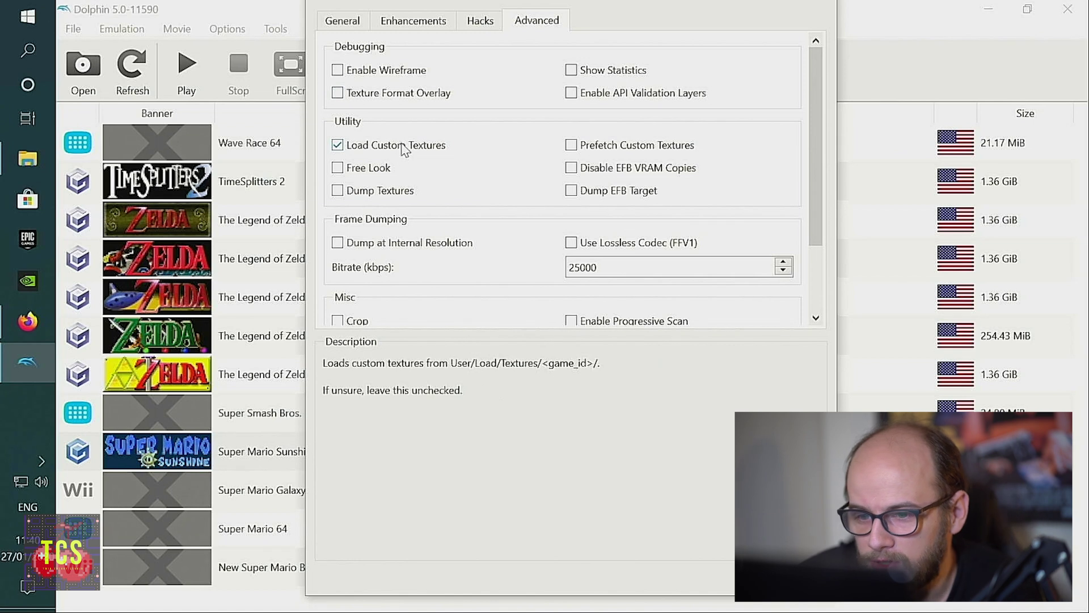
scroll(406, 142, "down", 2)
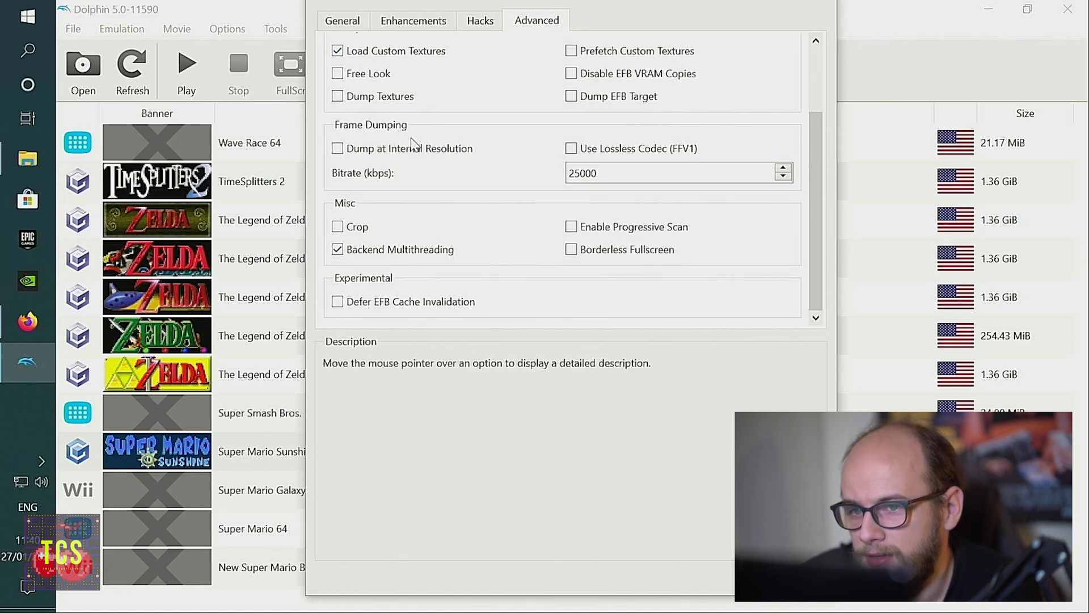